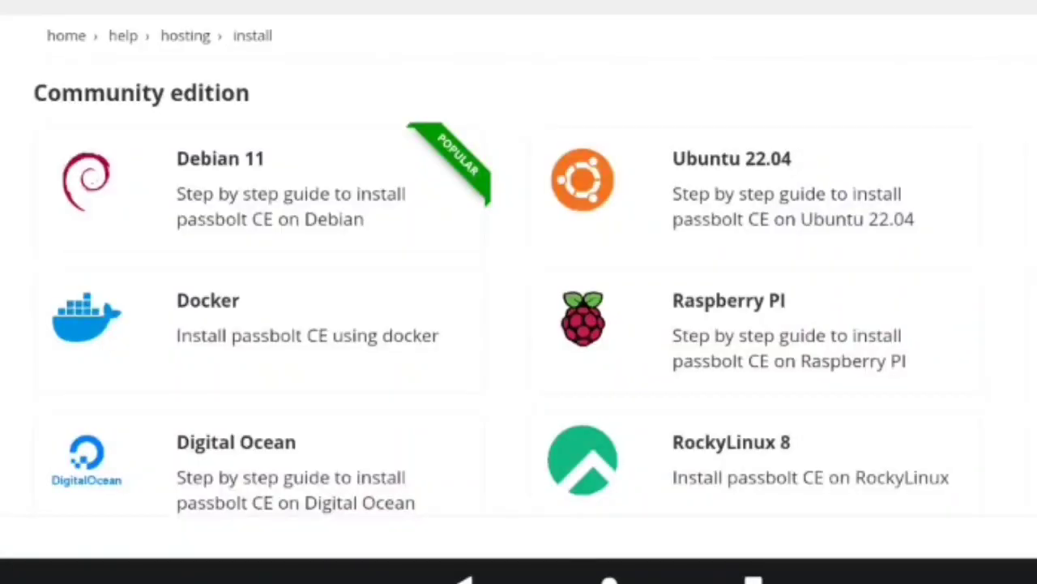
Step: In a new root terminal, run apt update, then apt install docker.io docker-compose -y
scroll(519, 292, "down", 3)
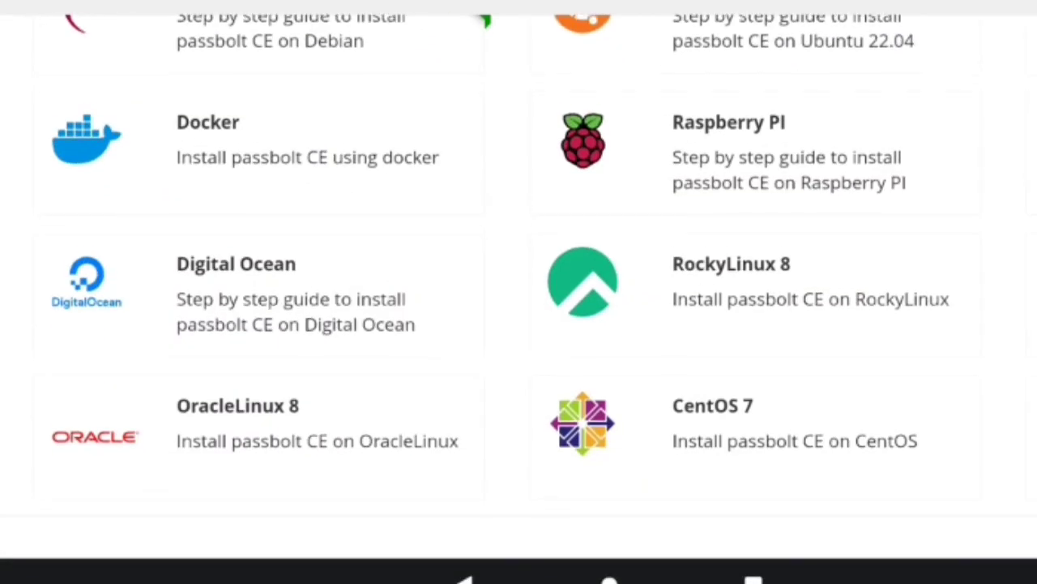
scroll(519, 292, "up", 3)
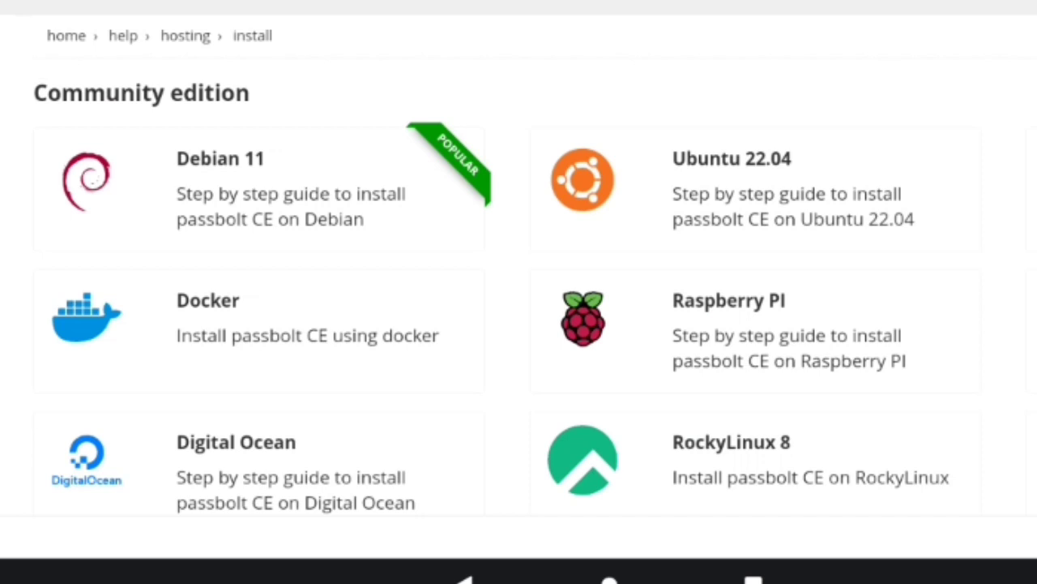
scroll(518, 292, "down", 10)
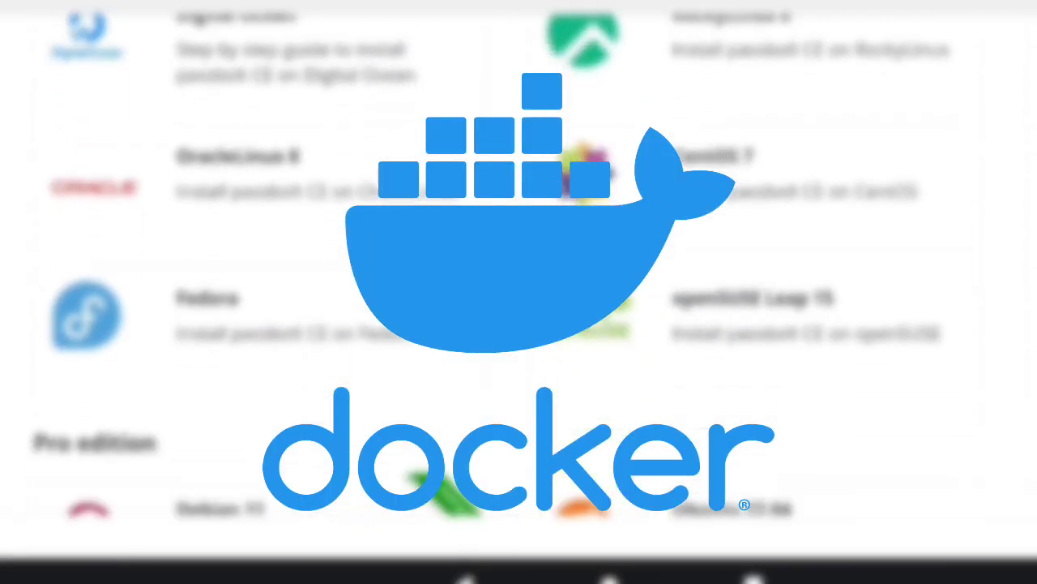
scroll(518, 292, "down", 10)
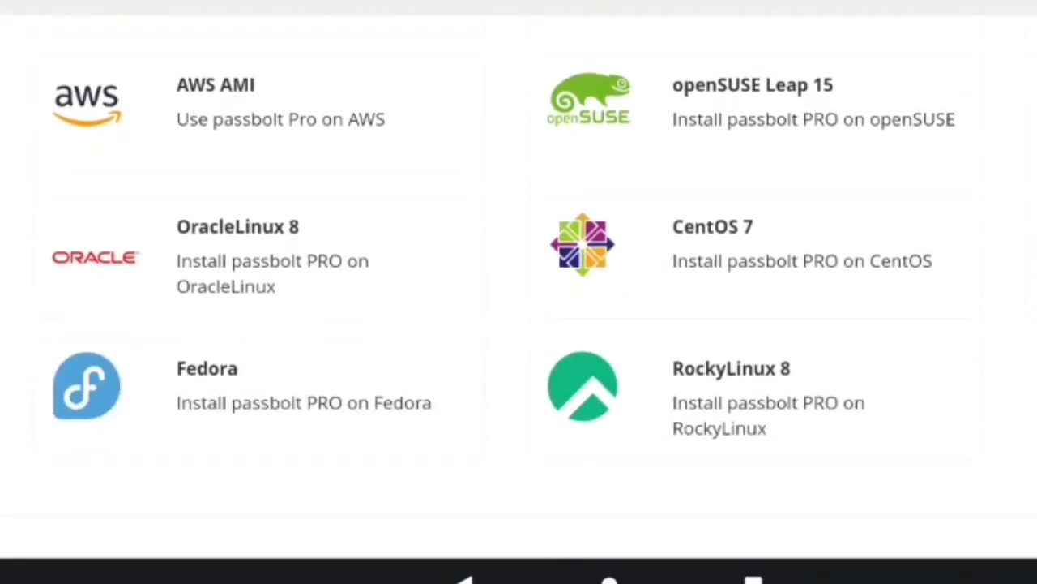
scroll(518, 292, "up", 8)
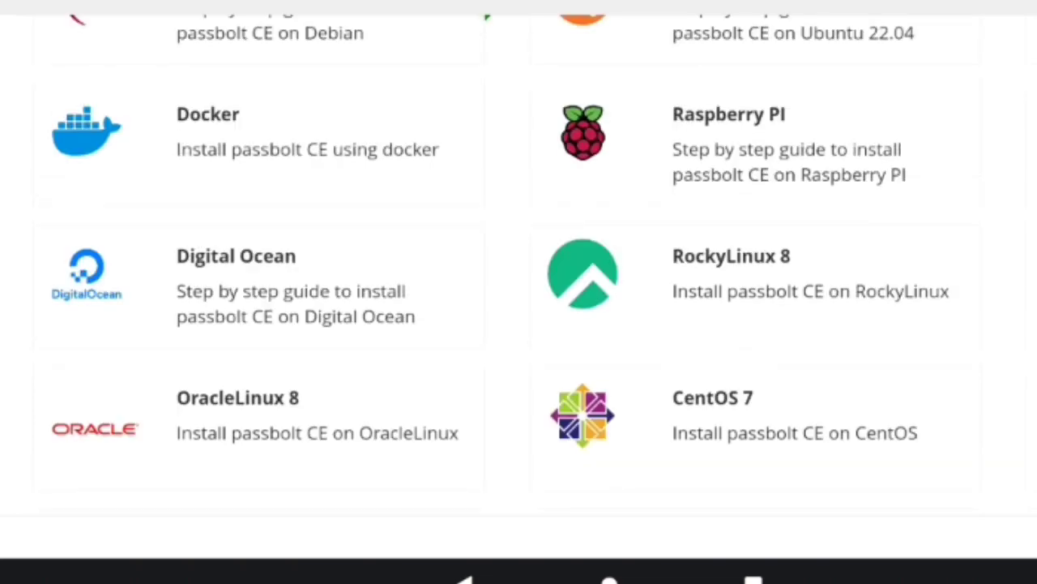
scroll(518, 292, "up", 3)
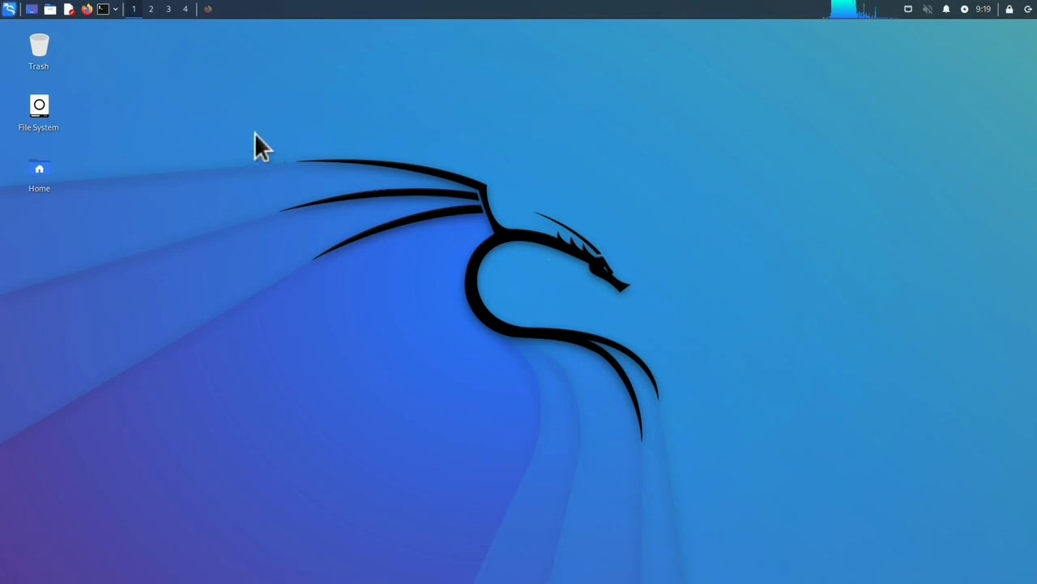
left_click(119, 9)
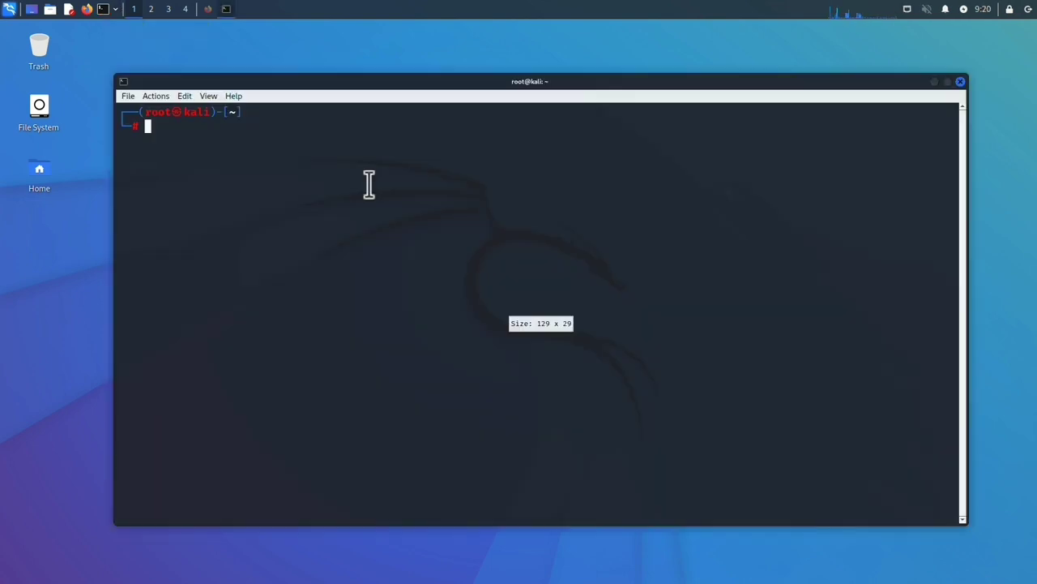
type("apt ")
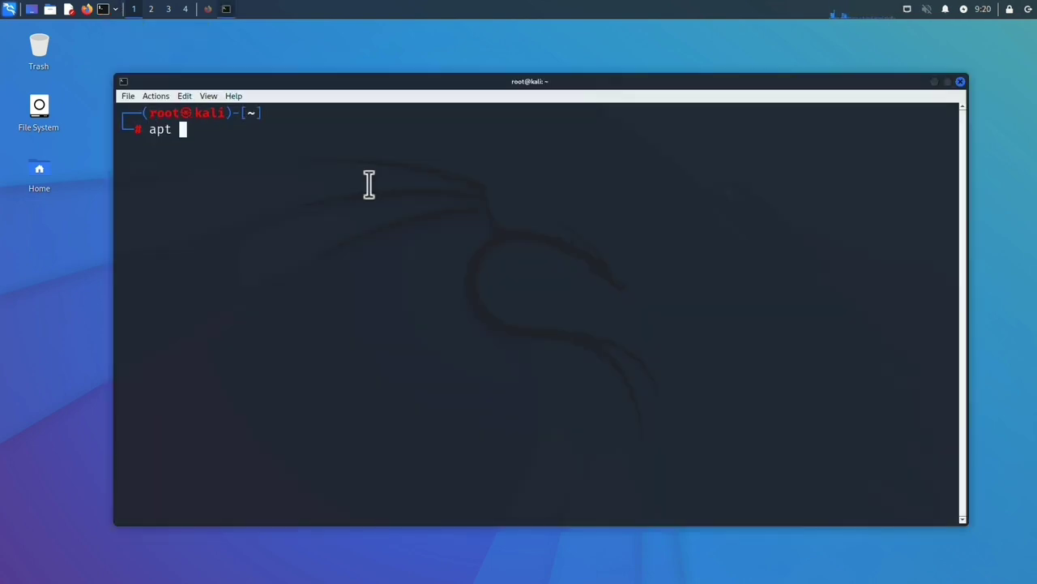
type("update")
key("Return")
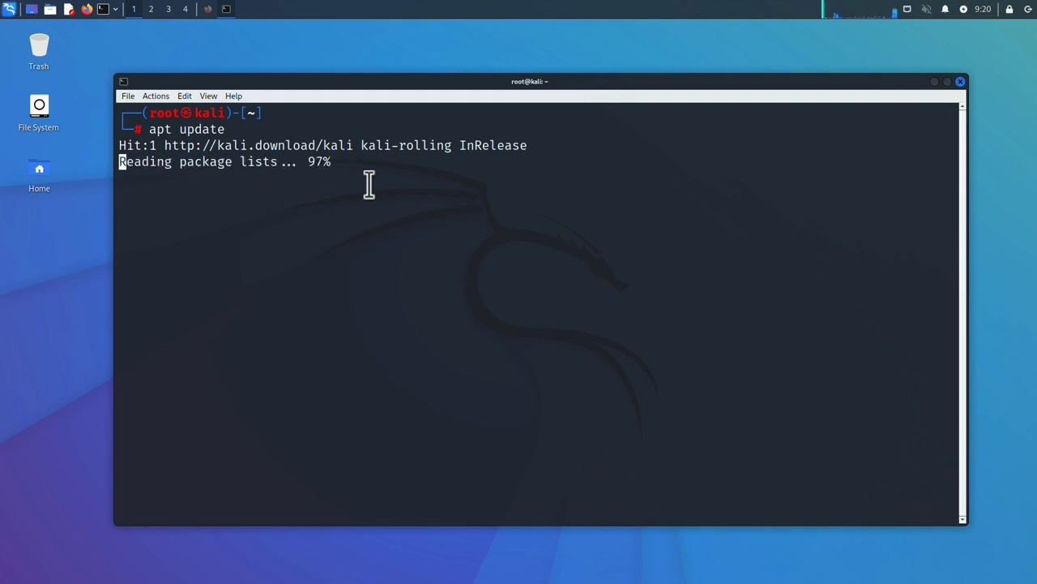
type("apt i")
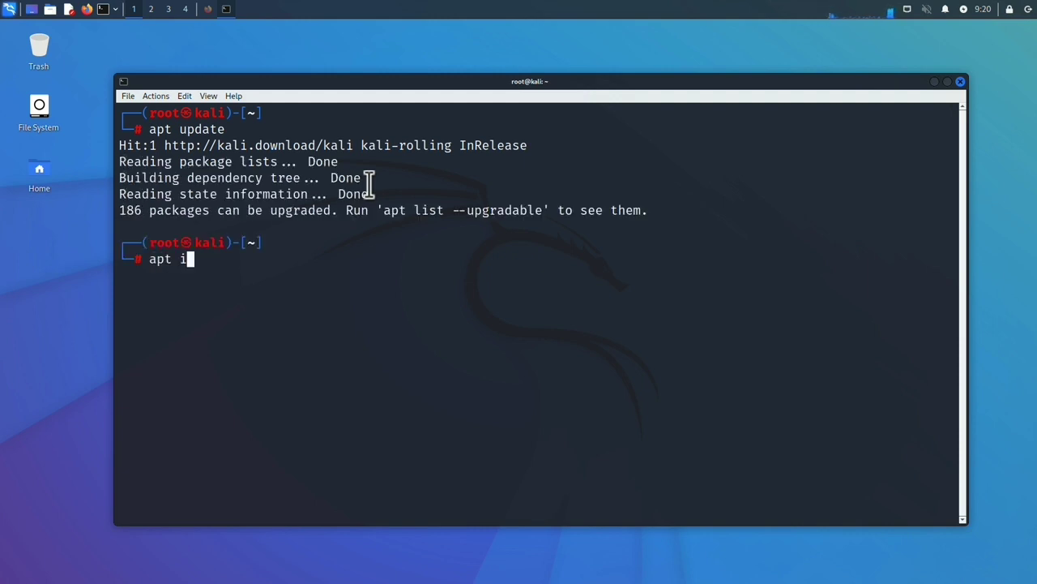
type("nstall docker")
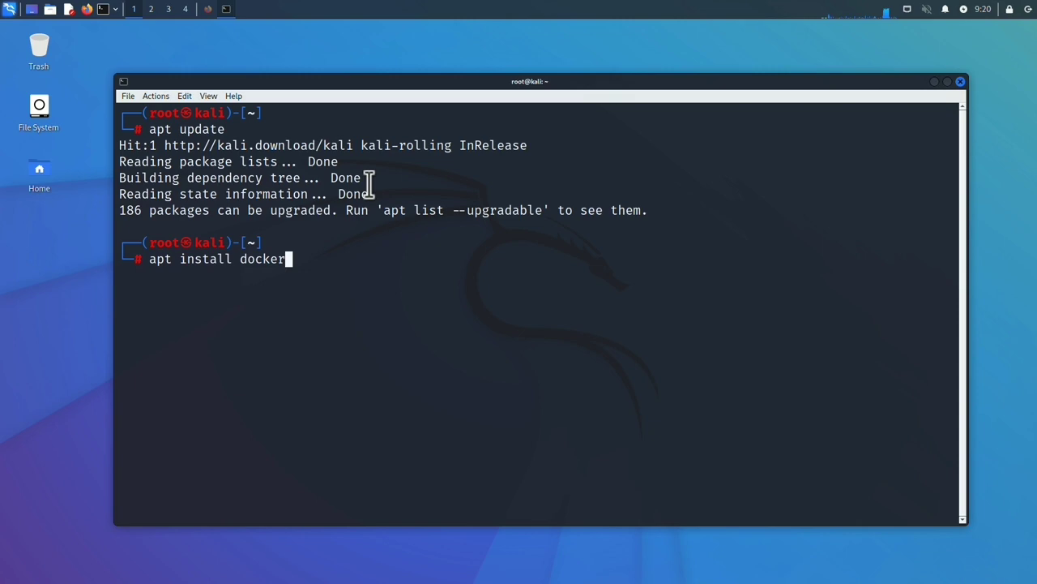
type(".io doc")
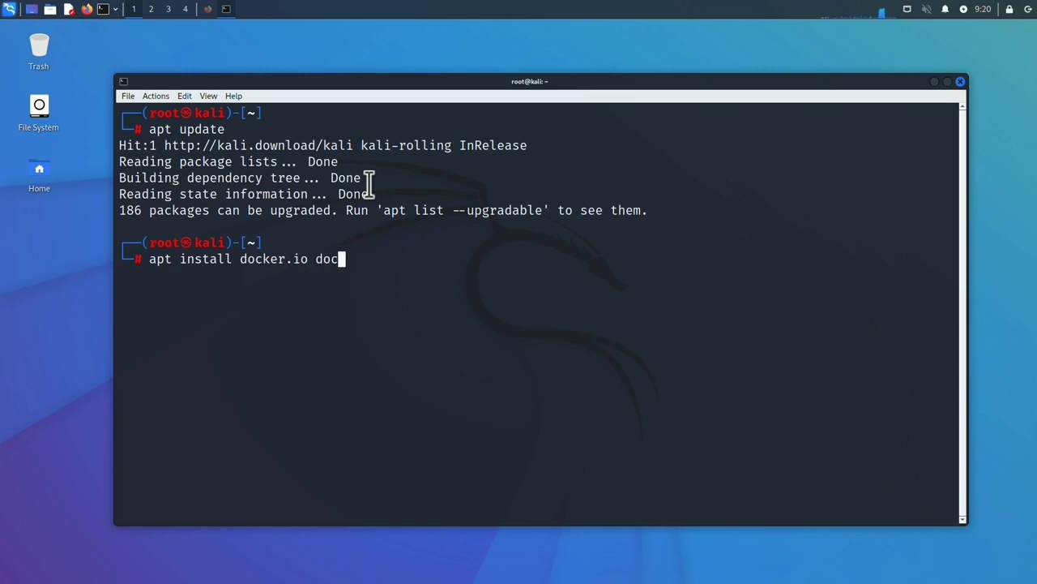
type("ker-compose")
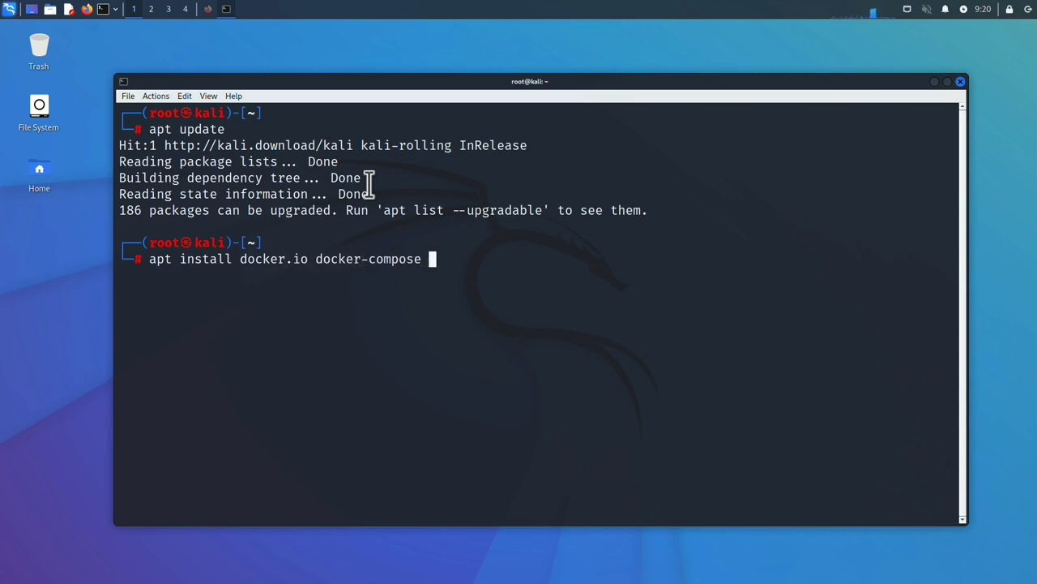
type(" -y")
key("Return")
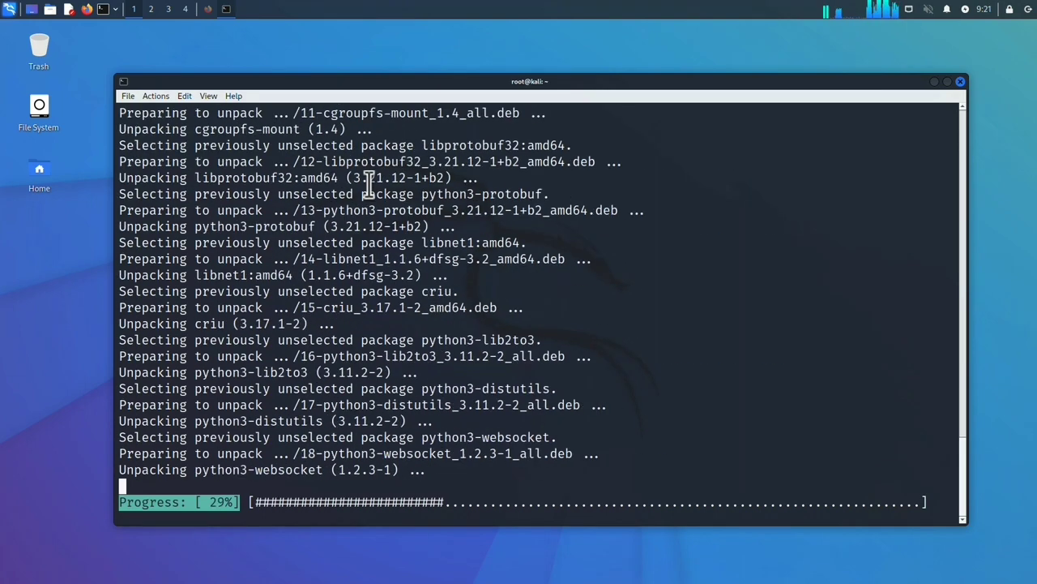
Step: Create a passbolt folder in the home directory, move into it and clear the screen
type("clear")
key("Return")
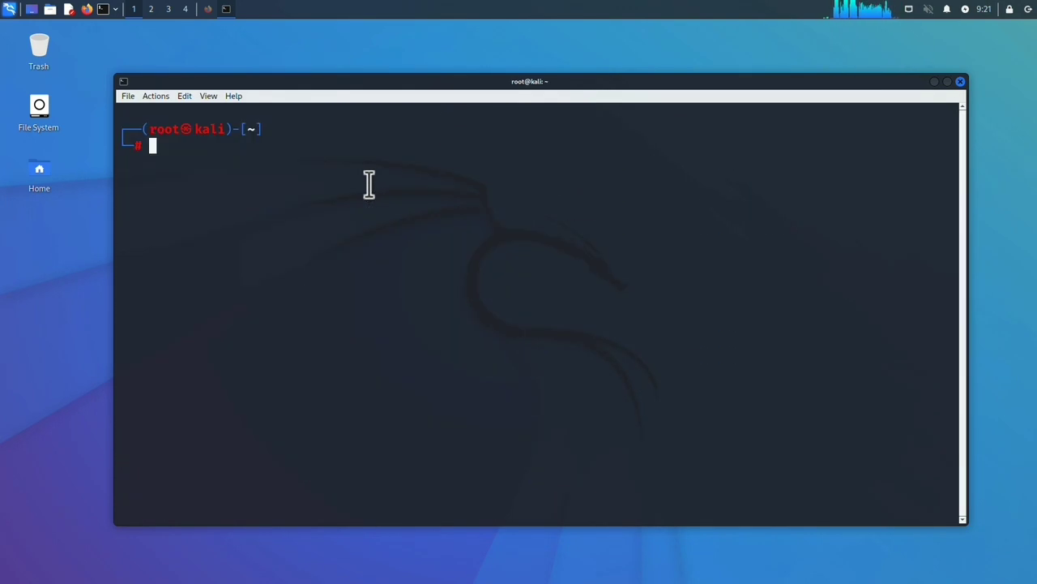
type("mkdir passbolt")
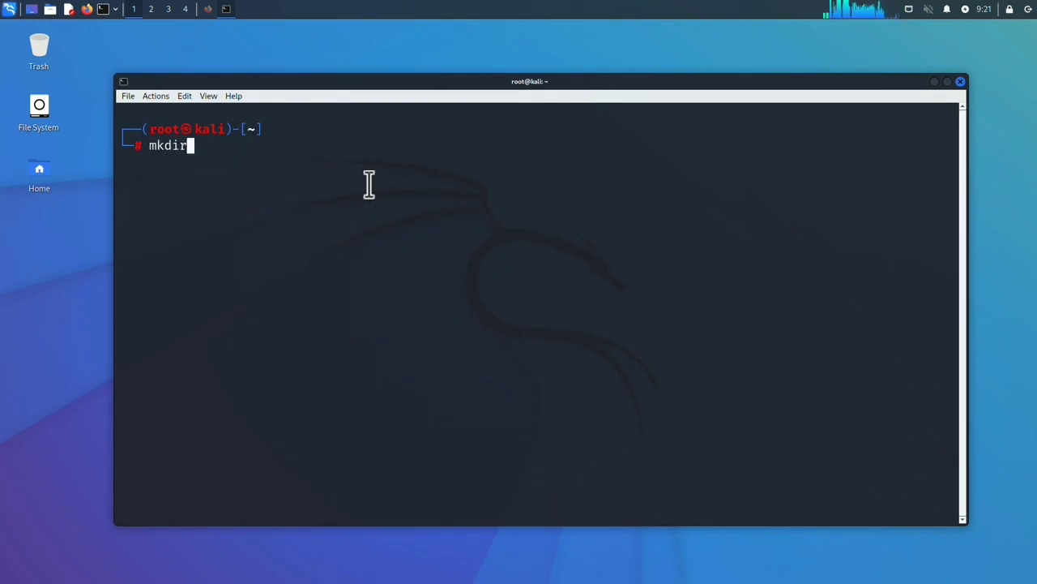
key("Return")
type("l")
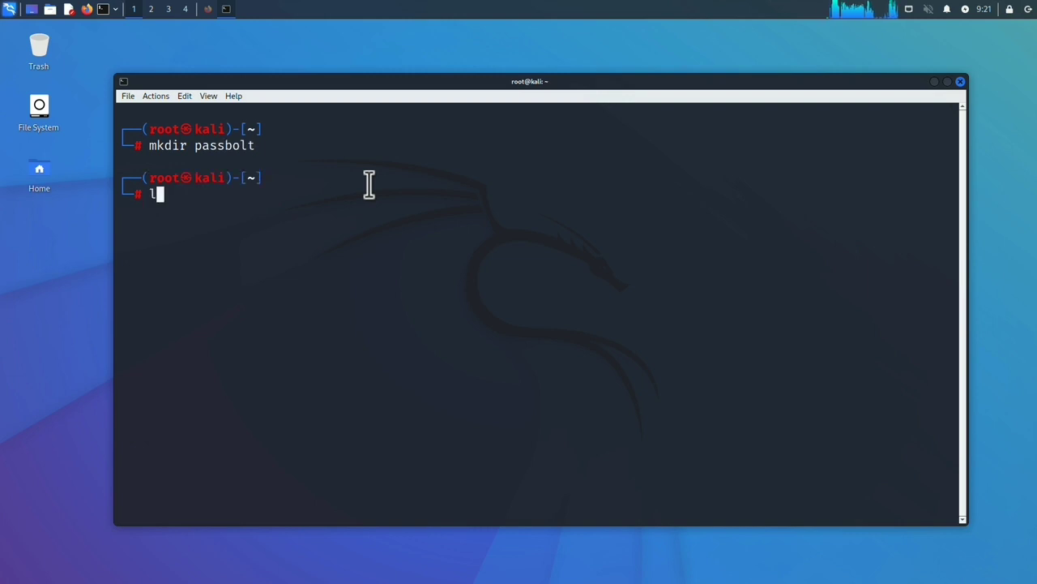
type("s")
key("Return")
type("cd p")
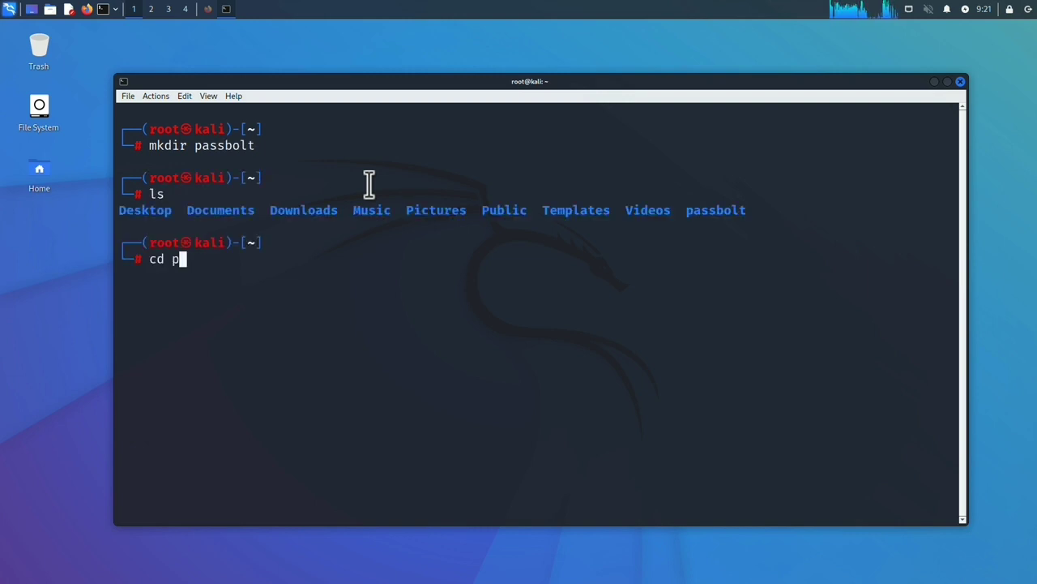
key("Tab")
key("Return")
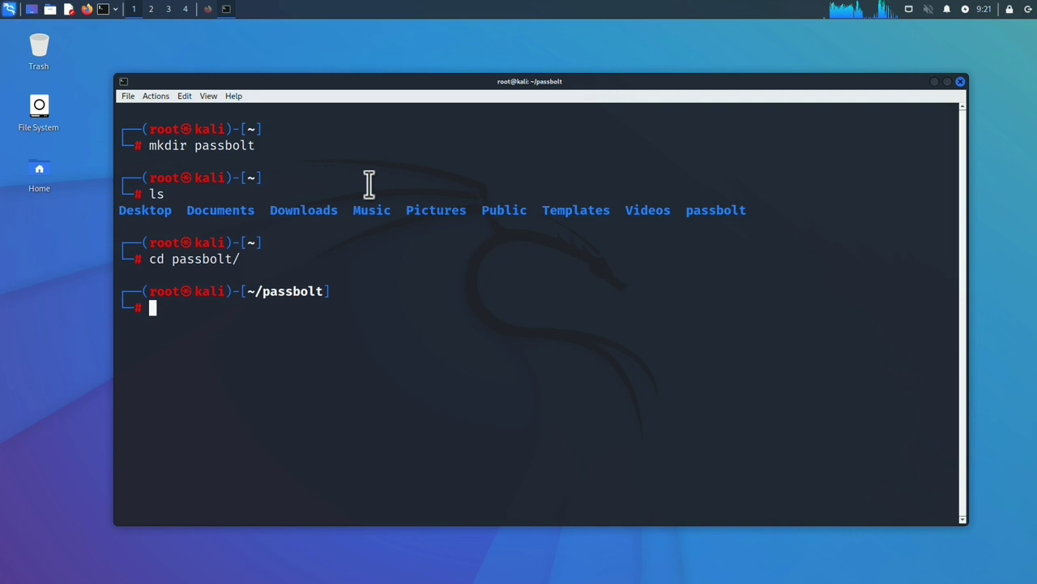
type("cleae")
key("Return")
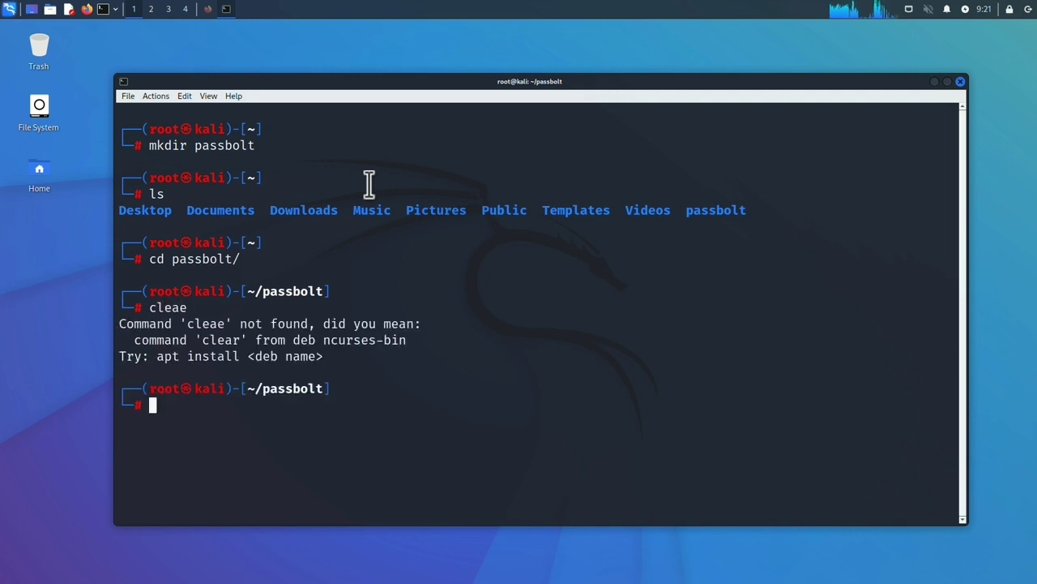
type("clear")
key("Return")
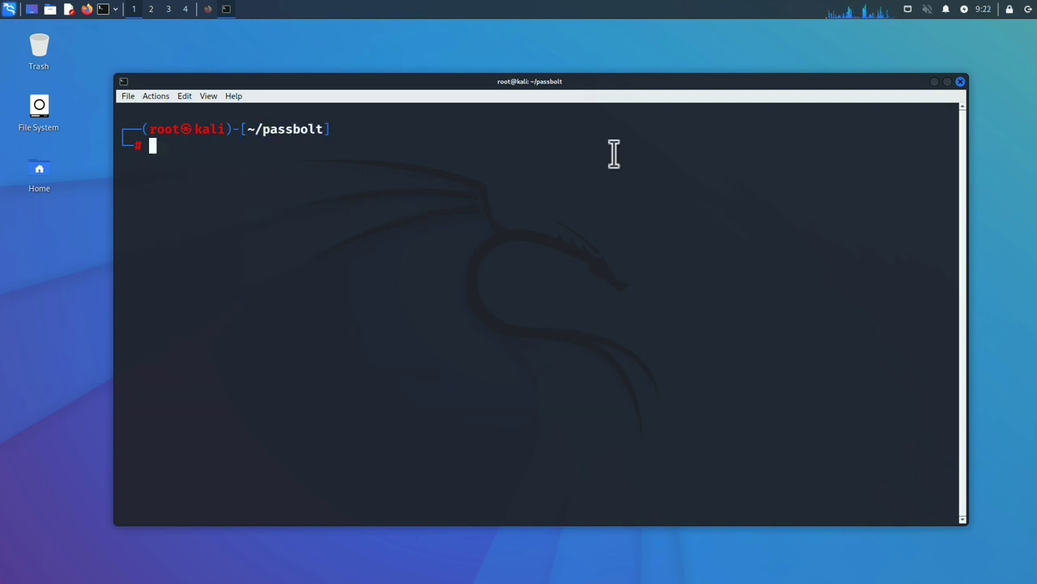
Step: Download docker-compose-ce.yaml with wget, list it, and prepare a nano command for it
type("wget")
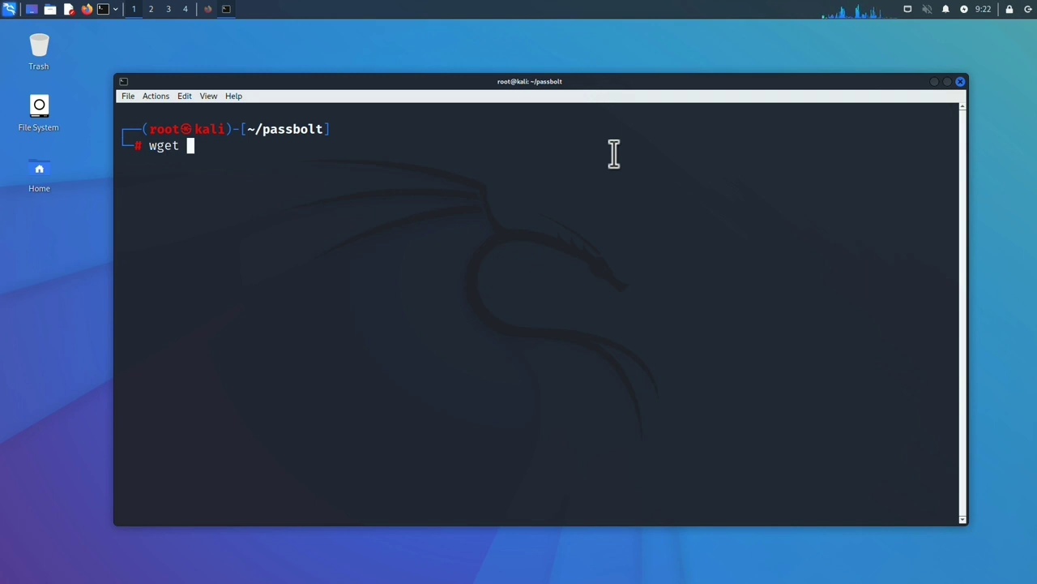
type("https://download.passbolt.com/ce/docker/docker-compose-ce.yaml")
key("Return")
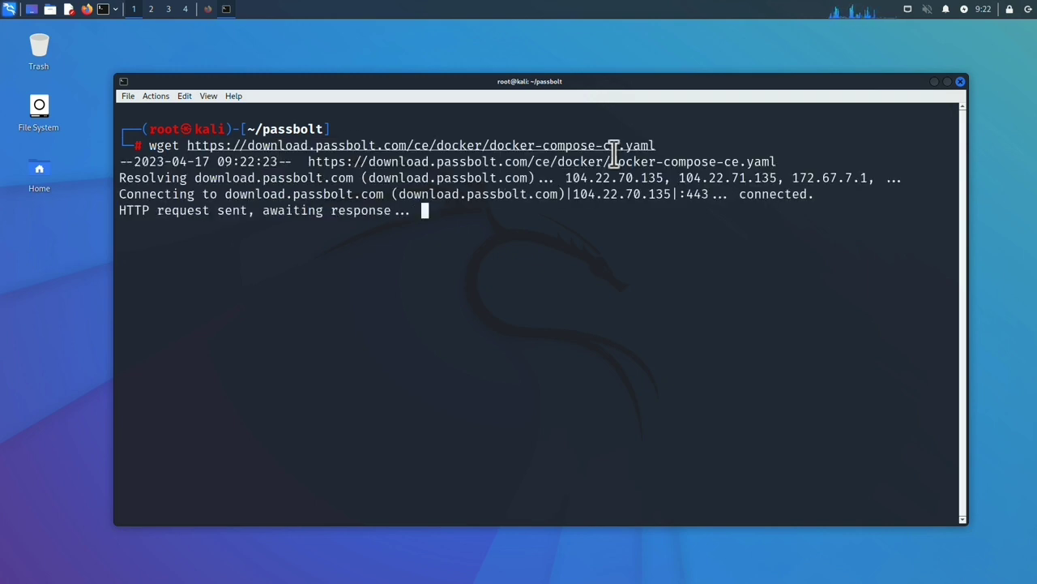
type("ld")
key("Return")
type("ls")
key("Return")
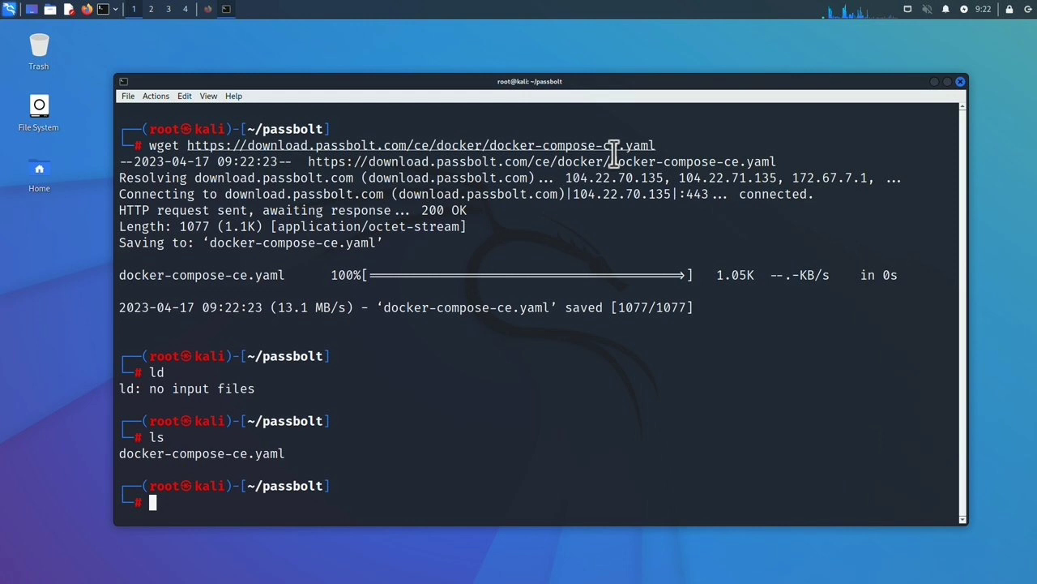
type("nano d")
key("Tab")
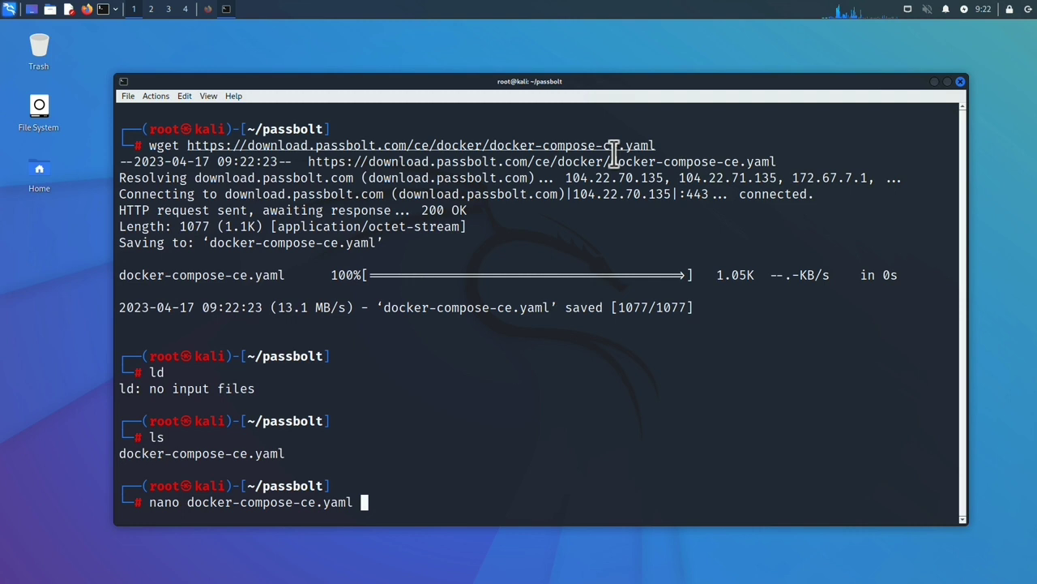
key("Return")
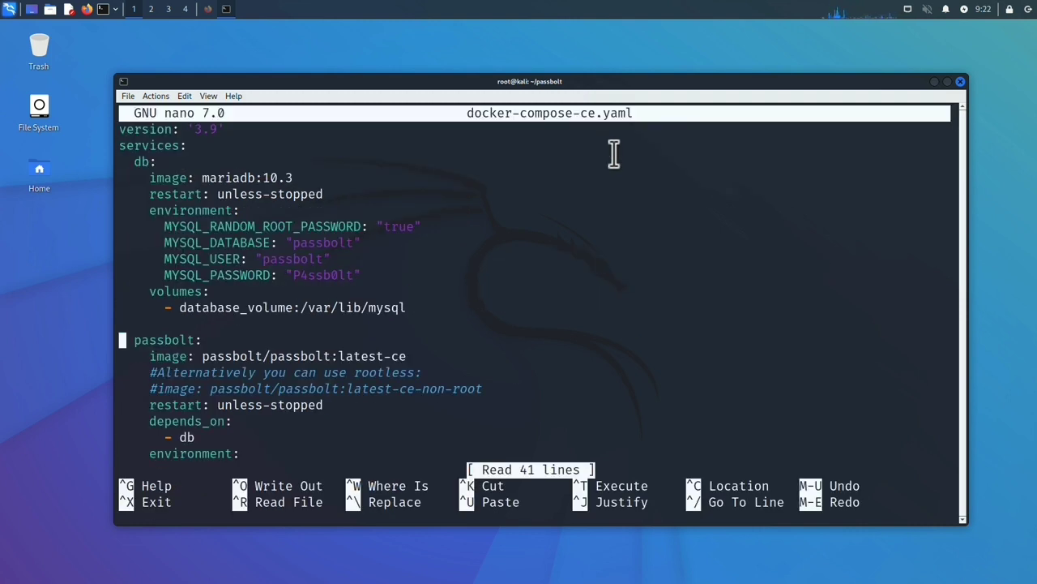
key("Down")
key("Down")
key("Down")
key("Down")
key("Down")
key("Down")
key("Down")
key("Down")
key("Down")
key("Down")
key("Up")
key("Up")
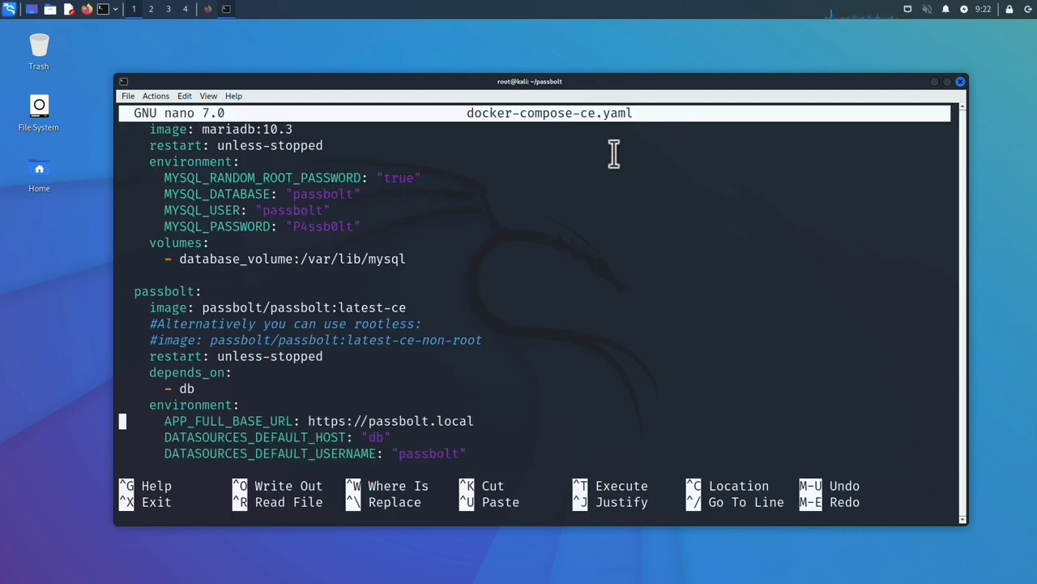
key("End")
key("BackSpace")
key("BackSpace")
key("BackSpace")
key("BackSpace")
key("BackSpace")
key("BackSpace")
key("BackSpace")
key("BackSpace")
key("BackSpace")
key("BackSpace")
key("BackSpace")
key("BackSpace")
key("BackSpace")
key("BackSpace")
type("2")
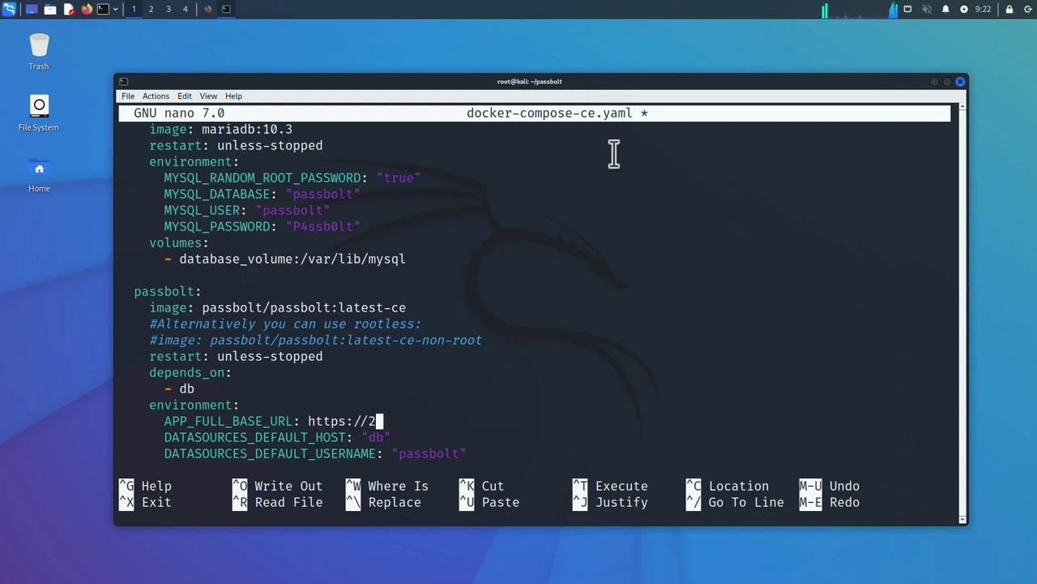
type("0.198.87.233")
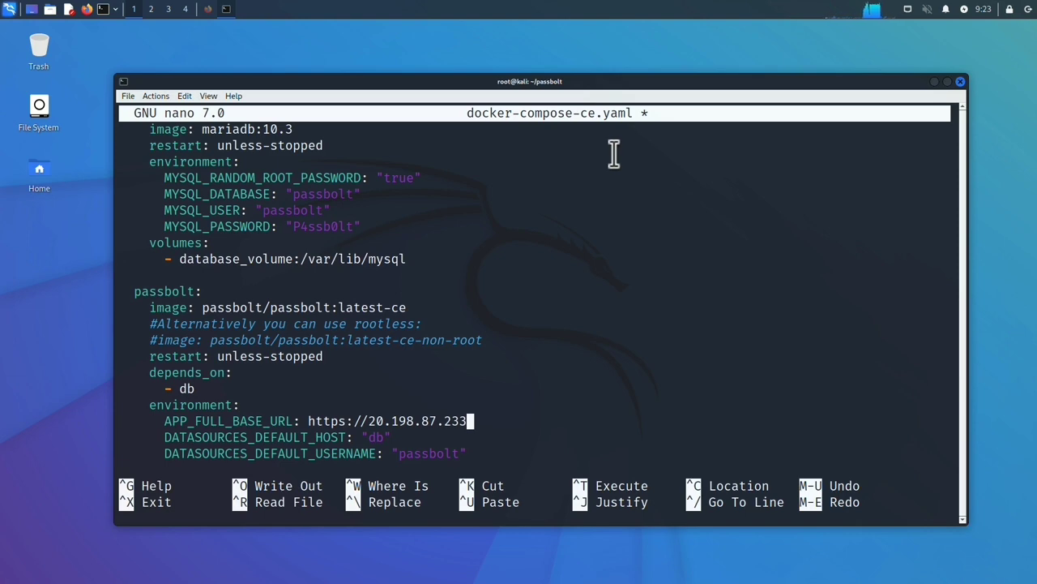
key("ctrl+x")
key("y")
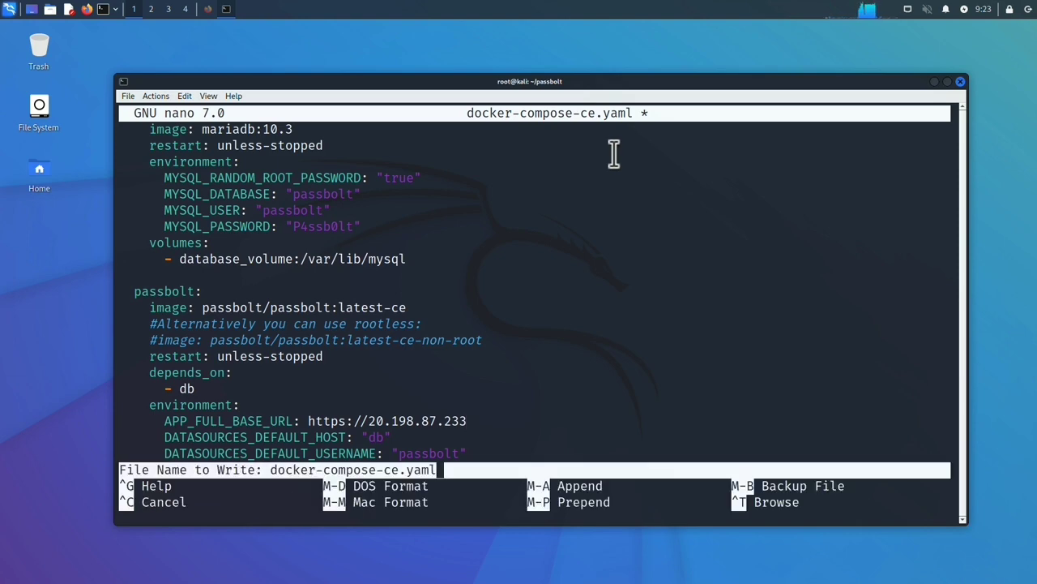
key("Return")
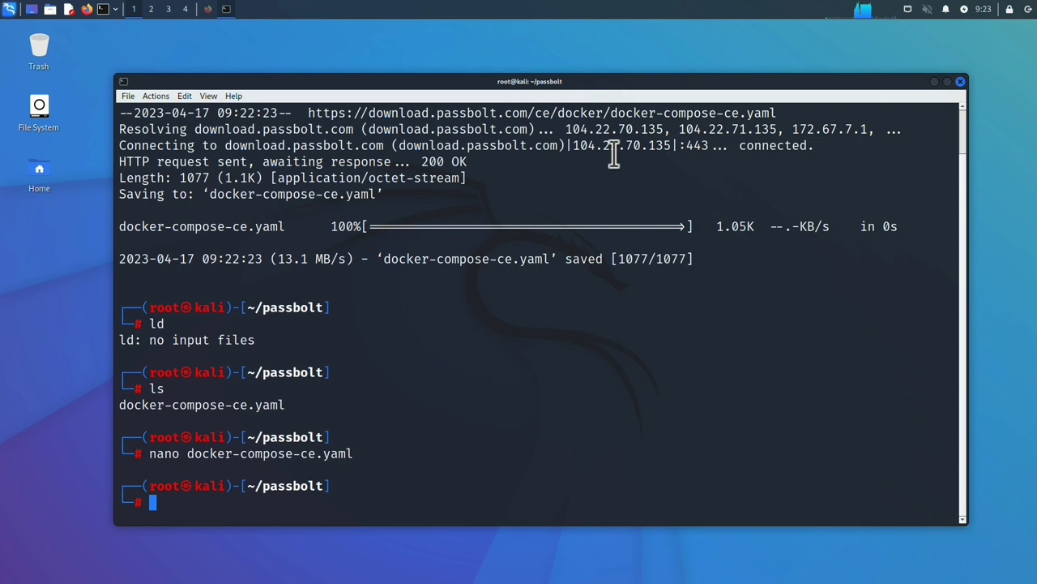
Step: Create a certs folder inside passbolt and move into it
type("clear")
key("Return")
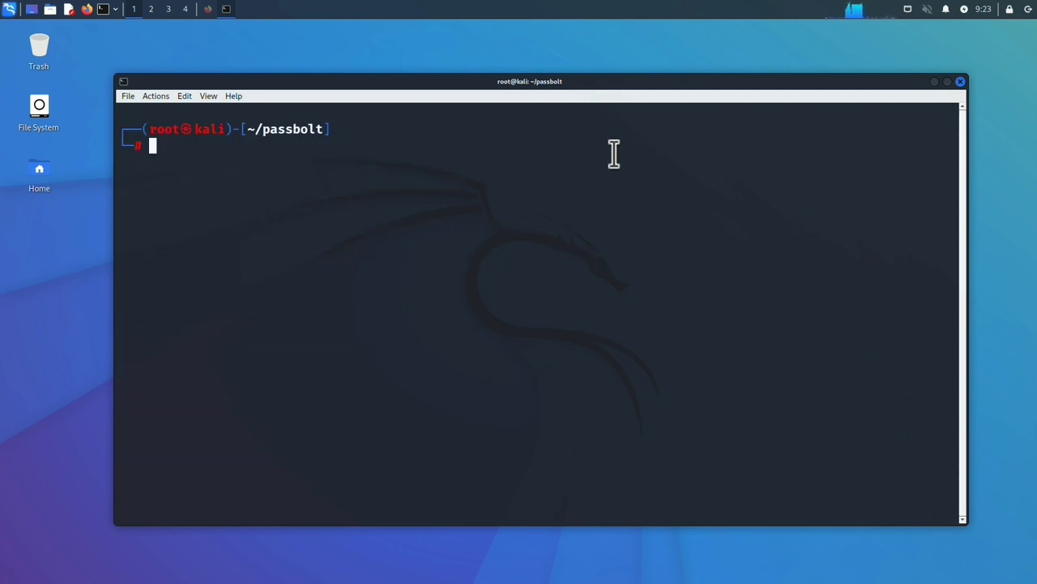
type("mkdir ")
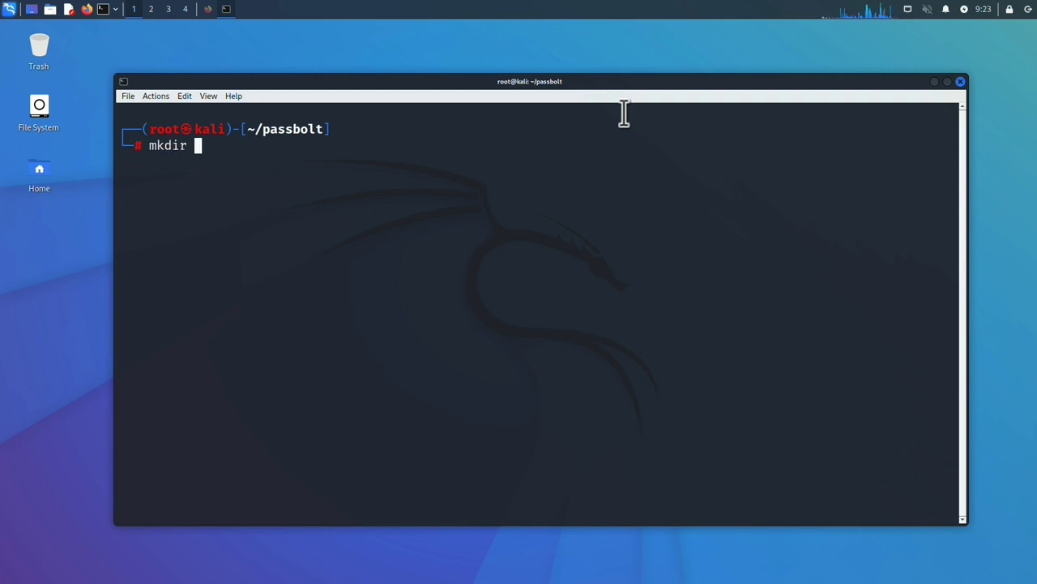
type("certs")
key("Return")
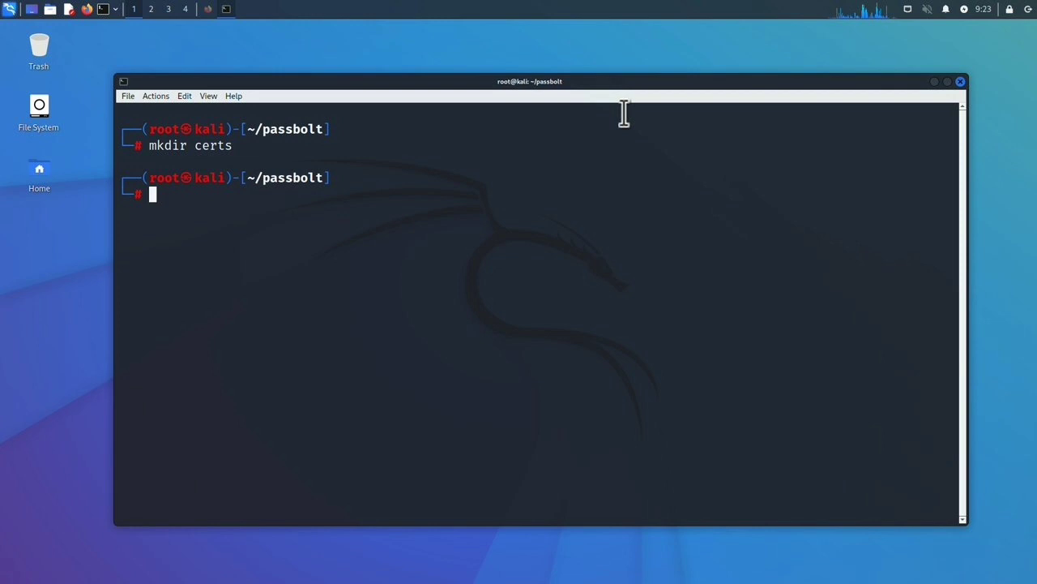
type("cd c")
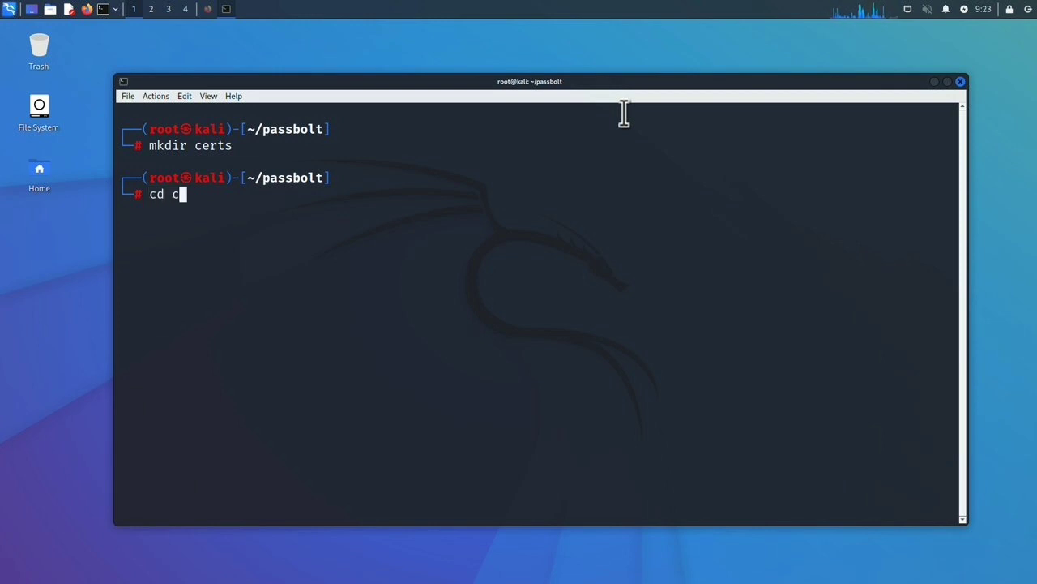
key("Tab")
key("Return")
type("ls")
key("Return")
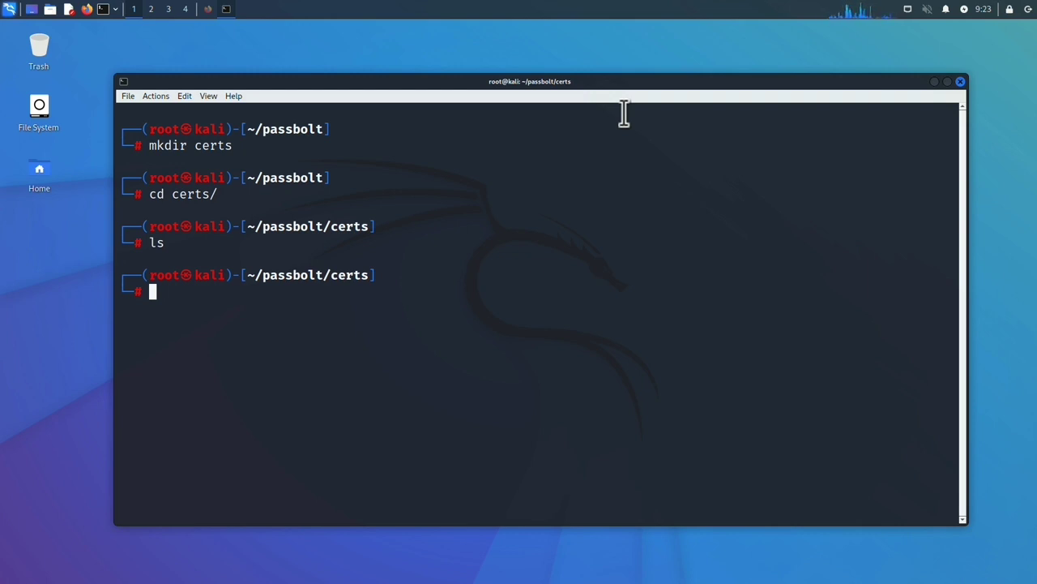
Step: Generate a 365-day self-signed cert.pem and key.pem with openssl, country IN, and list them
key("ctrl+shift+v")
key("Return")
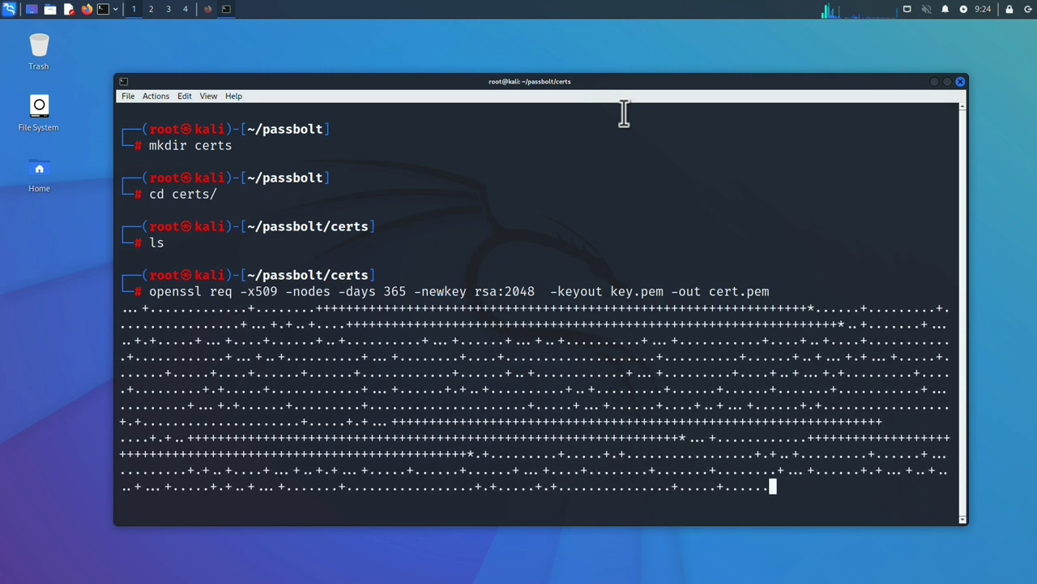
type("IN")
key("Return")
key("Return")
key("Return")
key("Return")
key("Return")
key("Return")
key("Return")
key("Return")
key("Return")
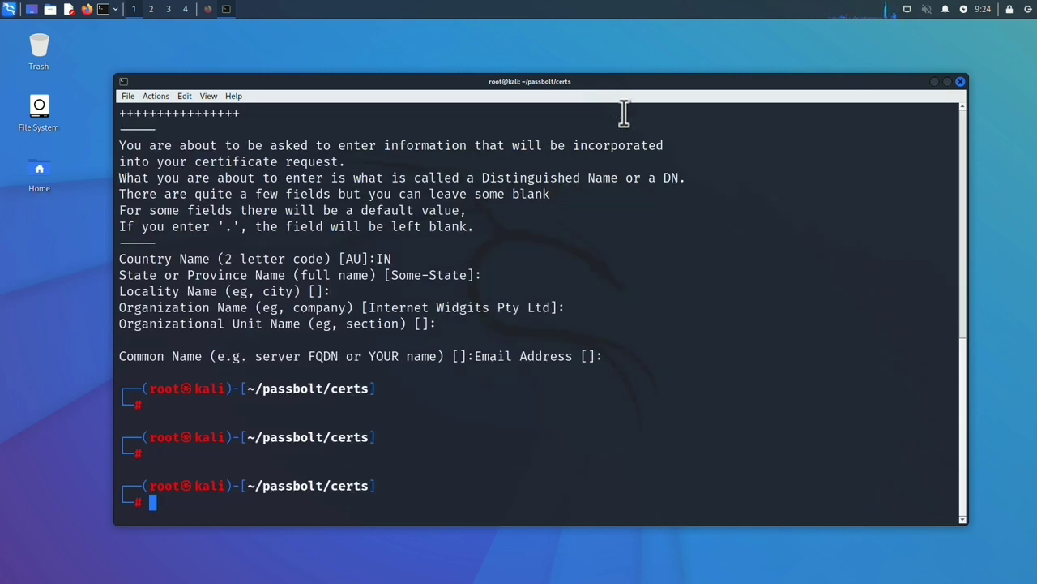
type("cd ..")
key("Return")
type("ls c")
key("Tab")
key("Return")
type("cd ..")
key("Return")
Step: Clear the screen and reopen docker-compose-ce.yaml in nano
key("ctrl+l")
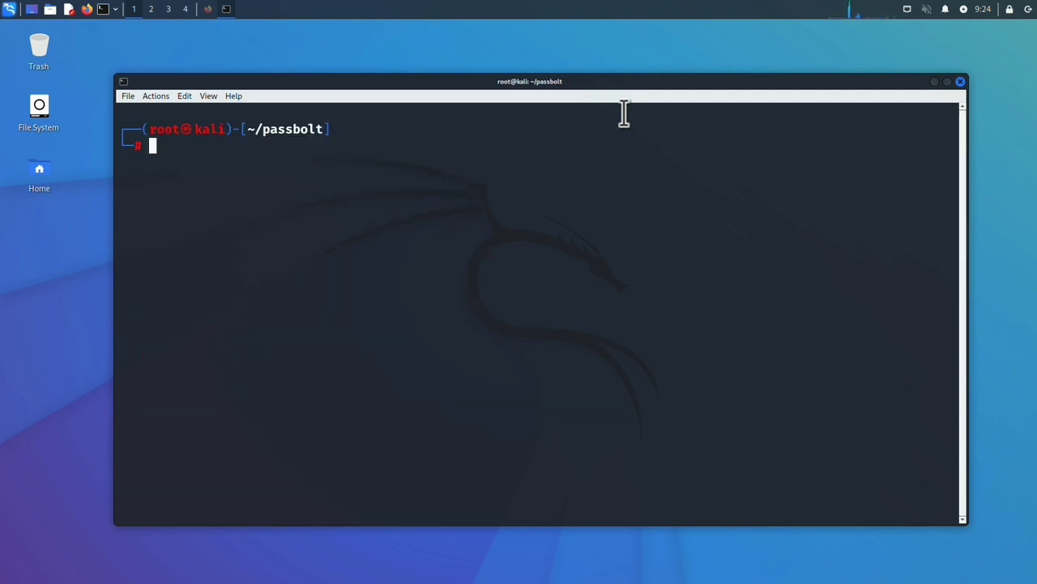
type("nano do")
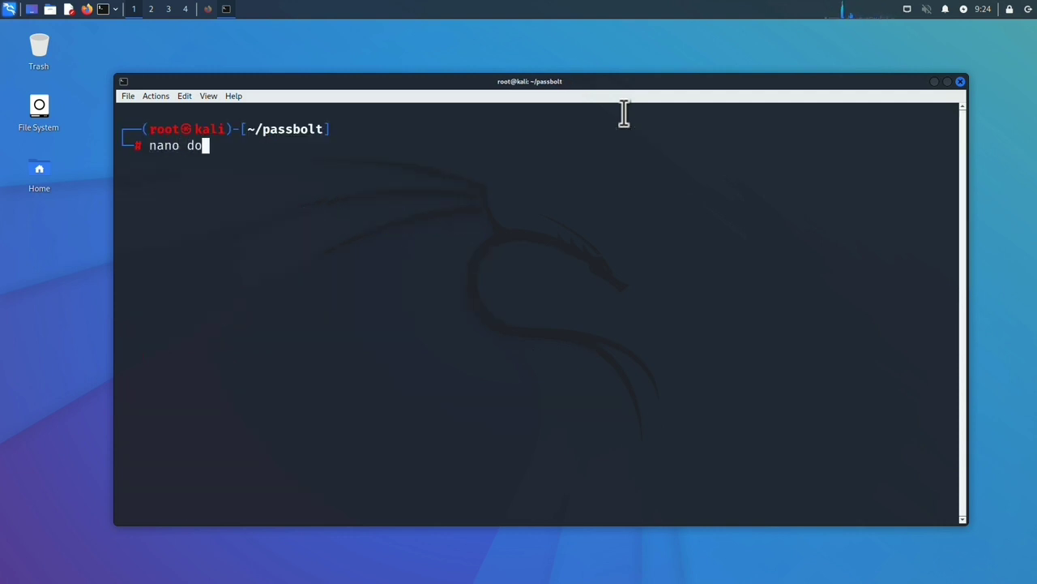
key("Tab")
key("Return")
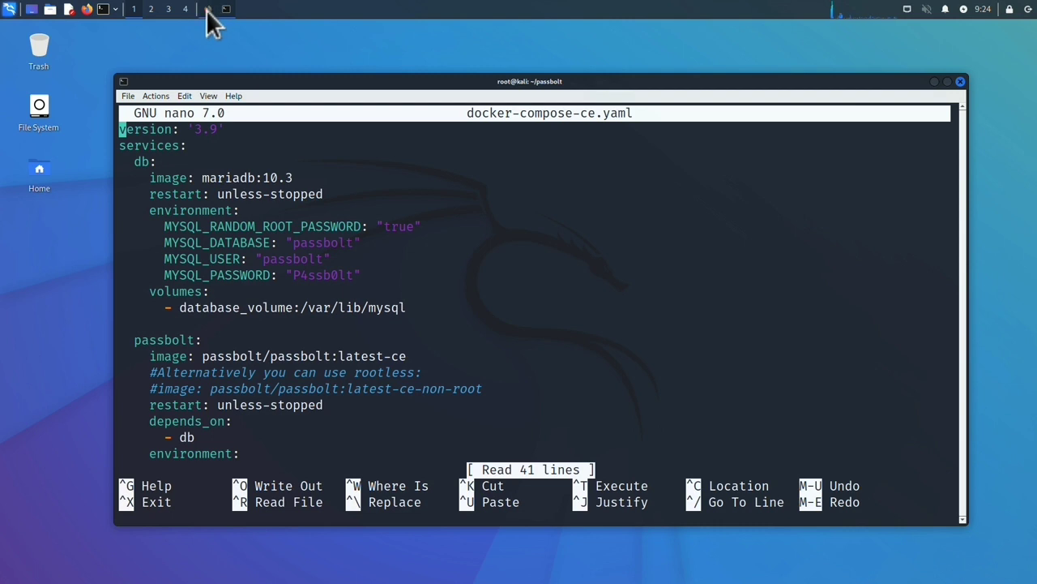
Step: Copy the two certificate volume lines from the Passbolt HTTPS documentation in Firefox
left_click(208, 9)
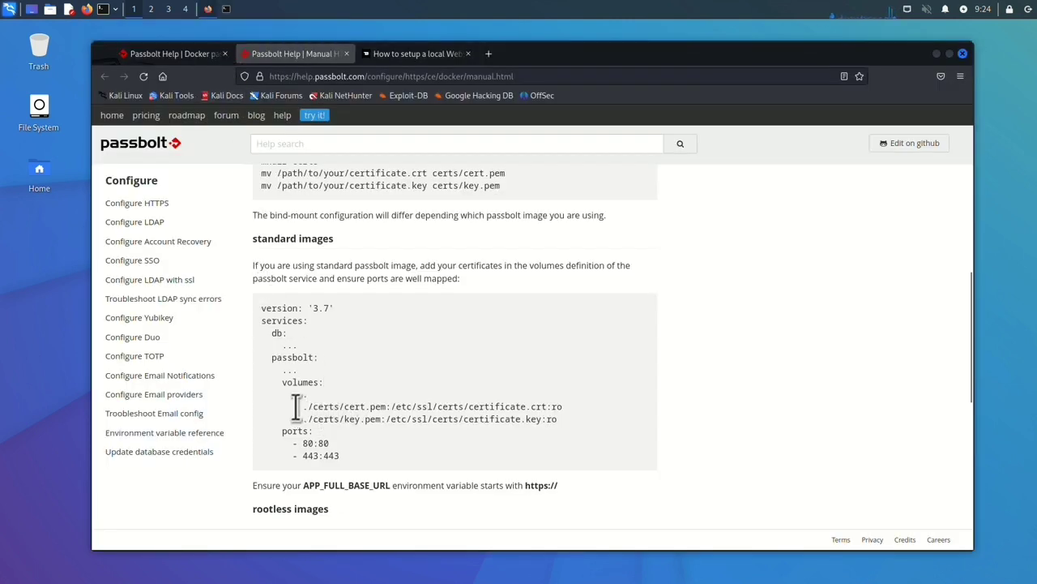
left_click_drag(297, 407, 559, 419)
right_click(511, 426)
left_click(514, 429)
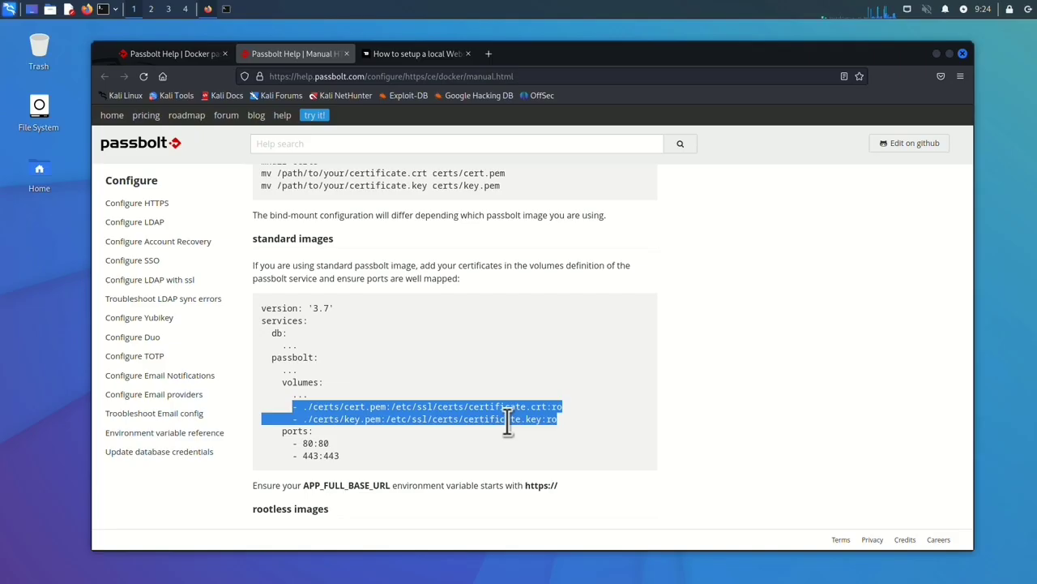
Step: Replace the passbolt service's command line with the cert.pem and key.pem volume mounts and save
left_click(950, 53)
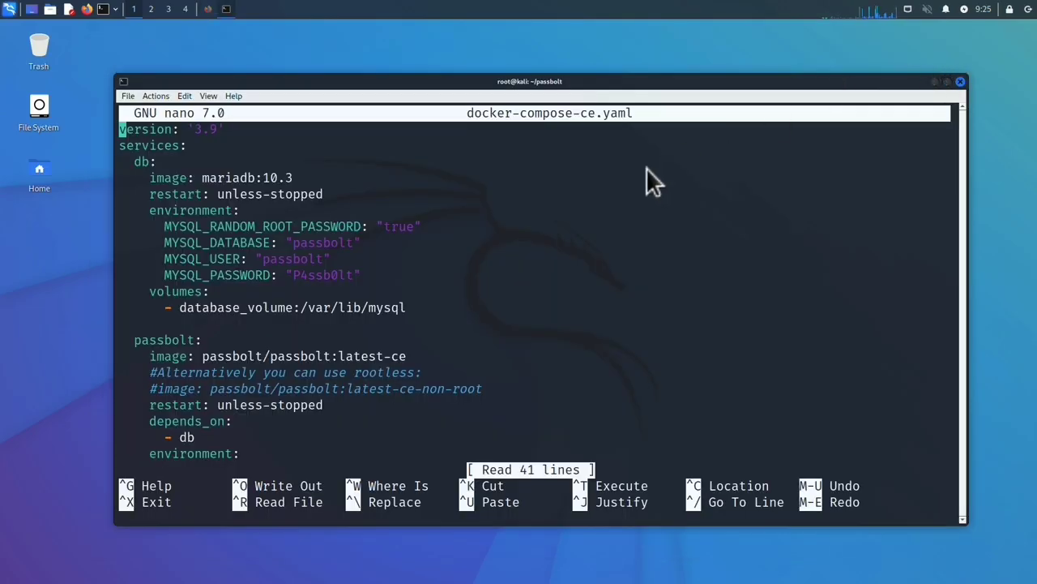
key("Down")
key("Down")
key("Down")
key("Down")
key("Down")
key("Down")
key("Down")
key("Down")
key("Down")
key("Down")
key("Down")
key("Down")
key("Down")
key("Down")
key("Down")
key("Down")
key("Down")
key("Down")
key("Down")
key("Down")
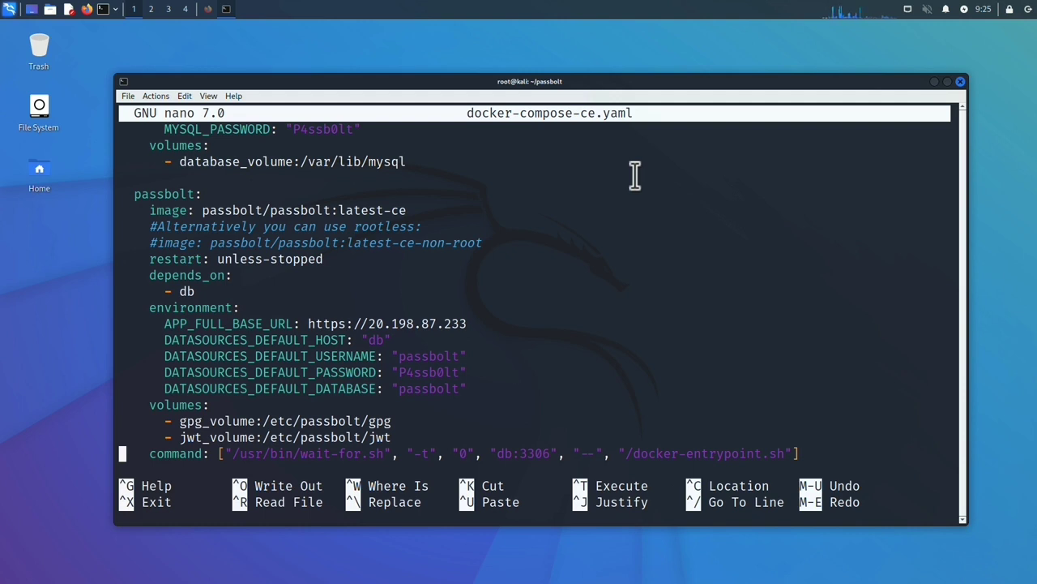
key("Left")
key("Right")
key("ctrl+k")
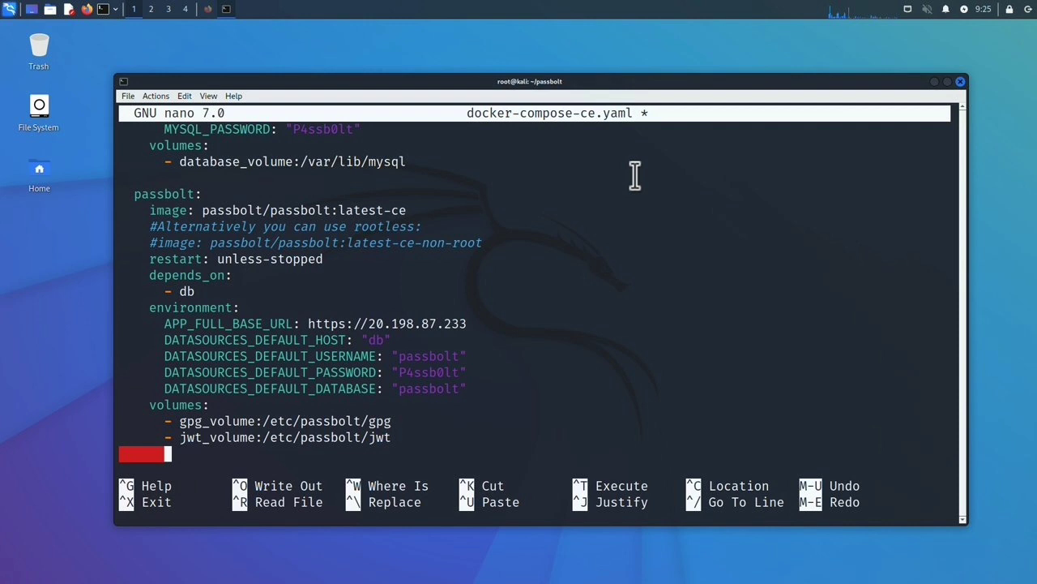
right_click(635, 177)
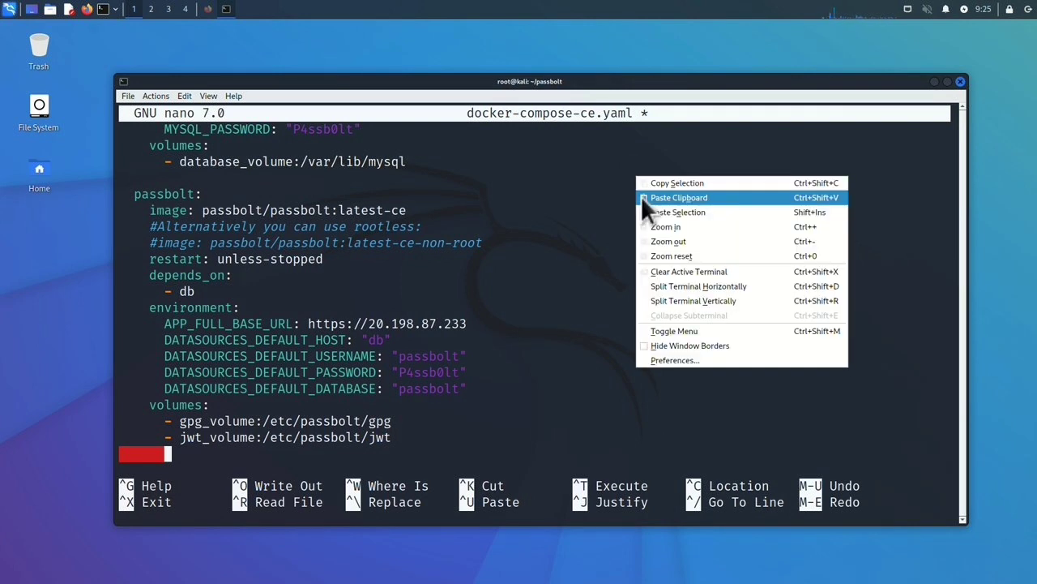
left_click(641, 196)
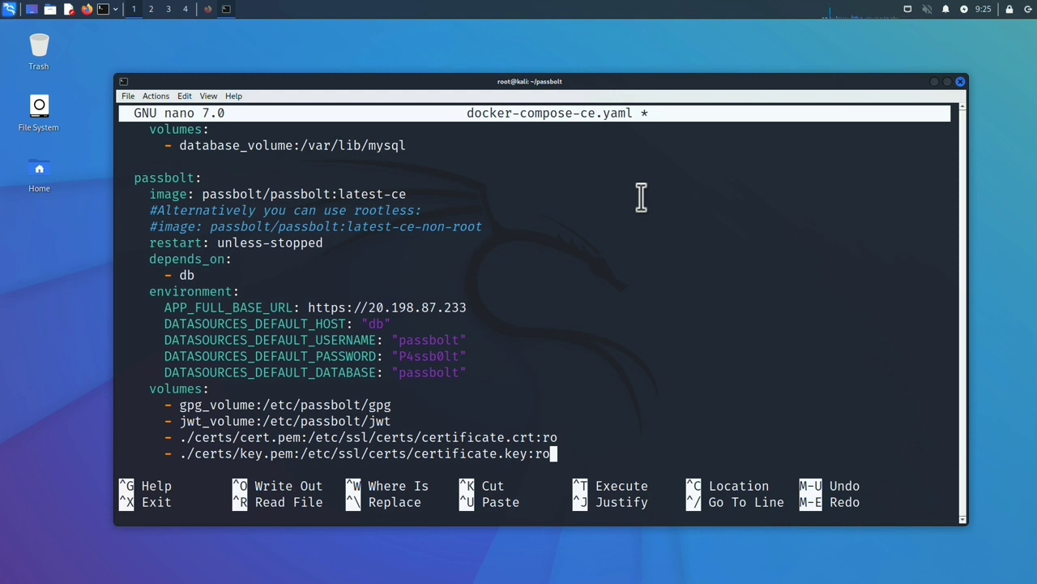
key("ctrl+x")
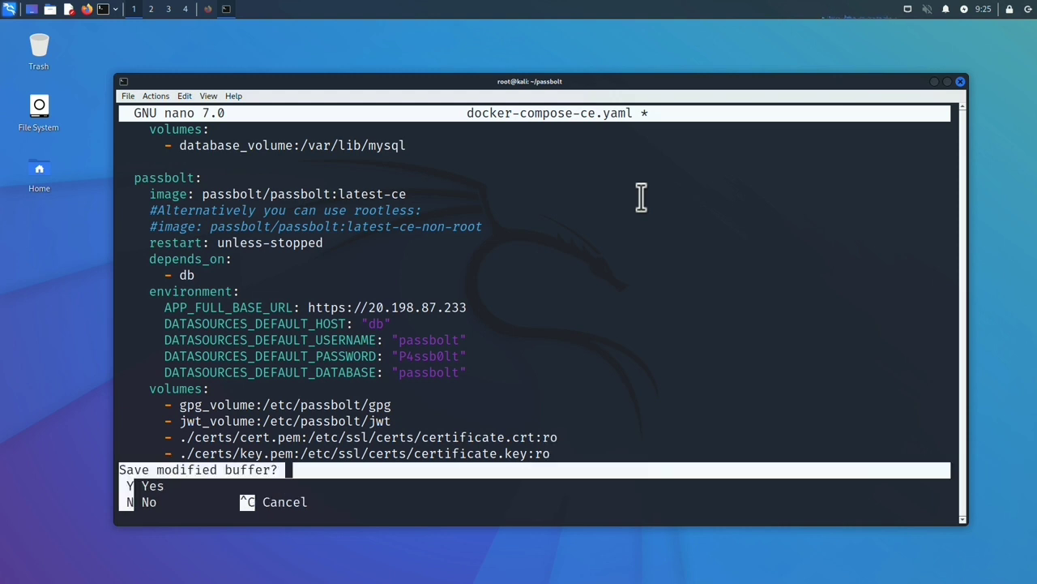
key("y")
key("Return")
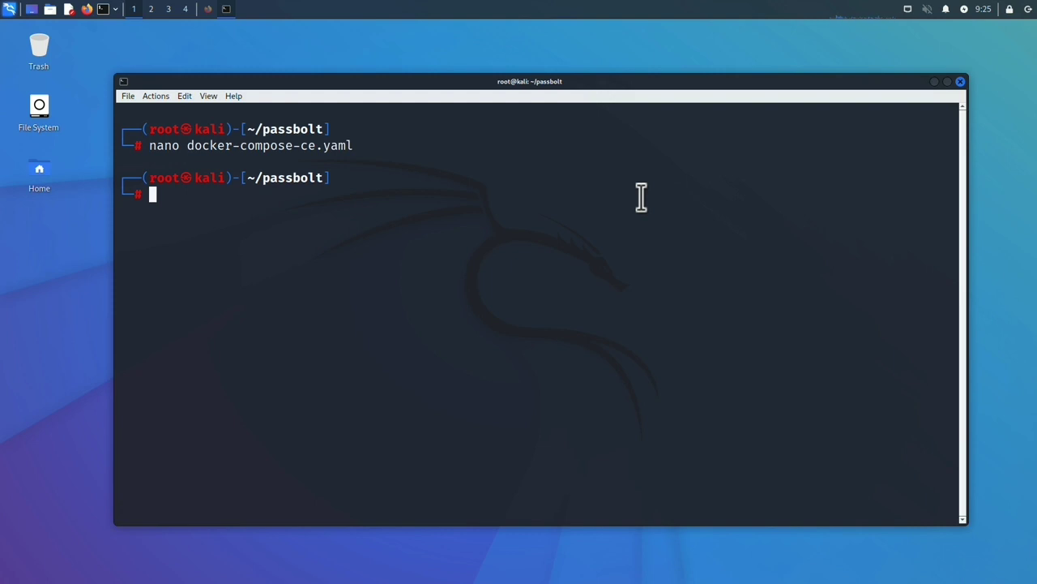
Step: Start the containers with docker-compose -f docker-compose-ce.yaml up -d and confirm them with docker ps
type("clear")
key("Return")
type("dock")
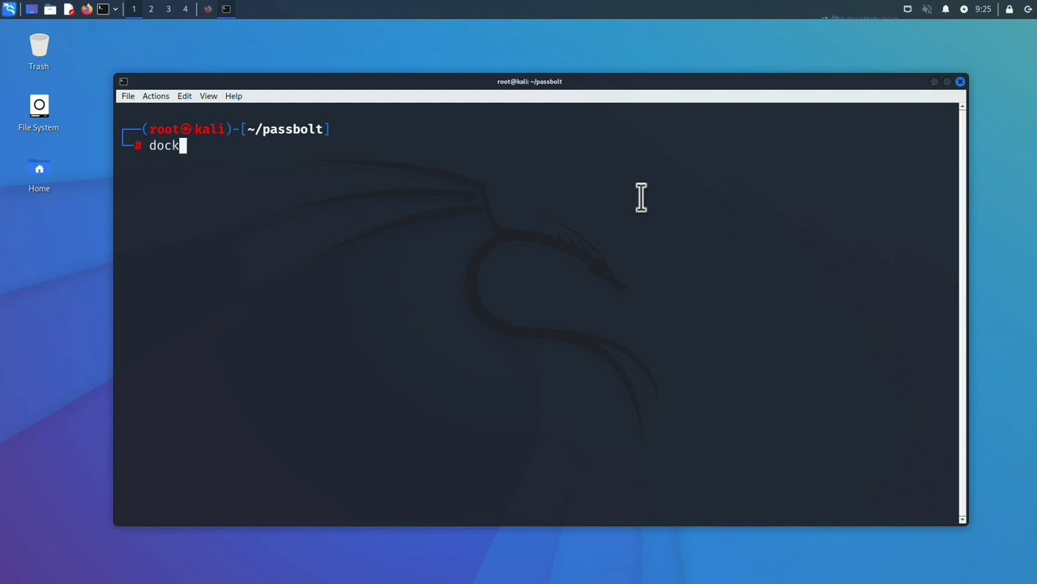
type("er-compose -")
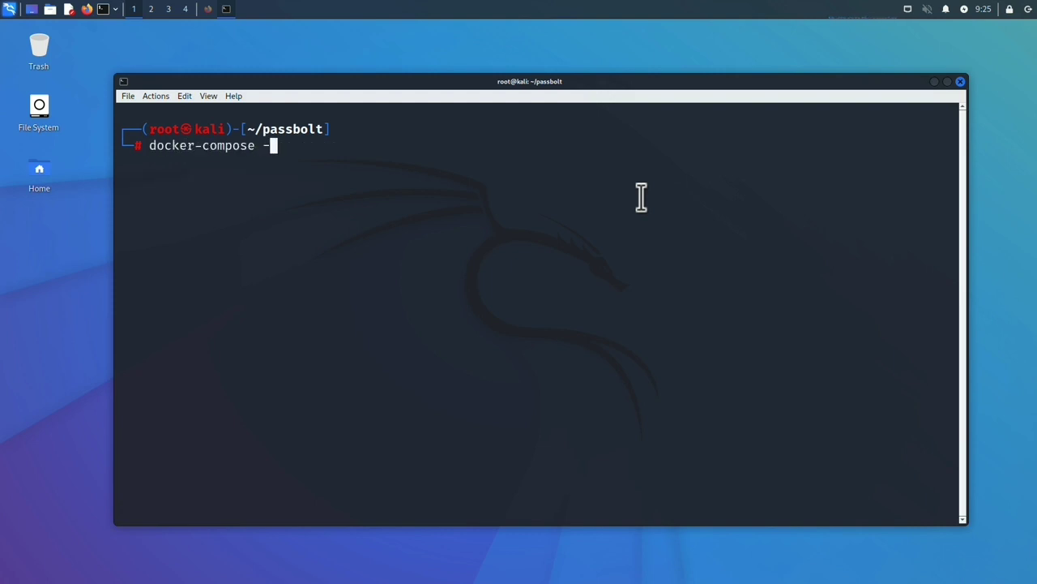
type("f docker-compose-ce.yaml ")
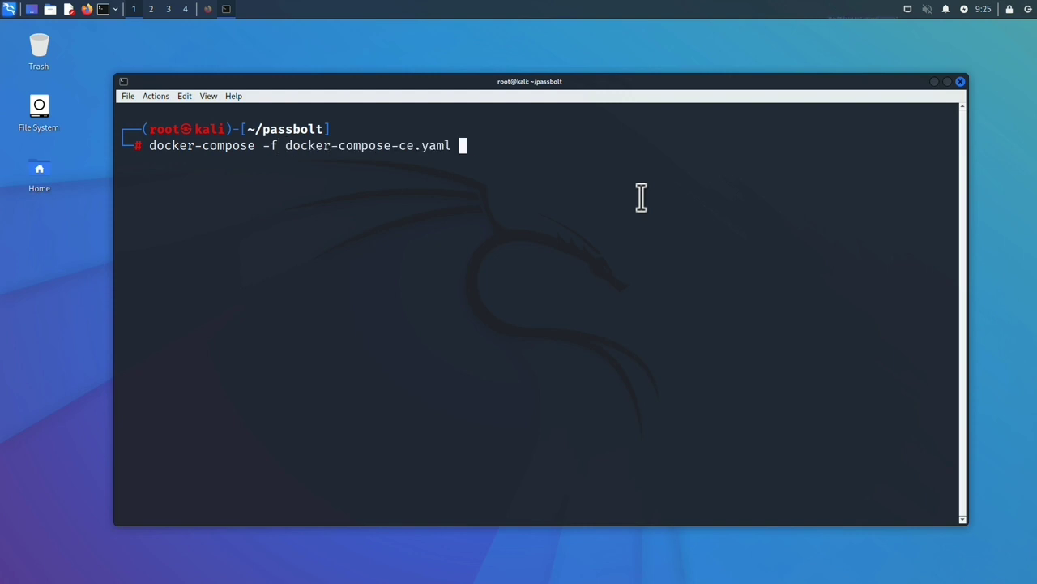
type("up -d")
key("Return")
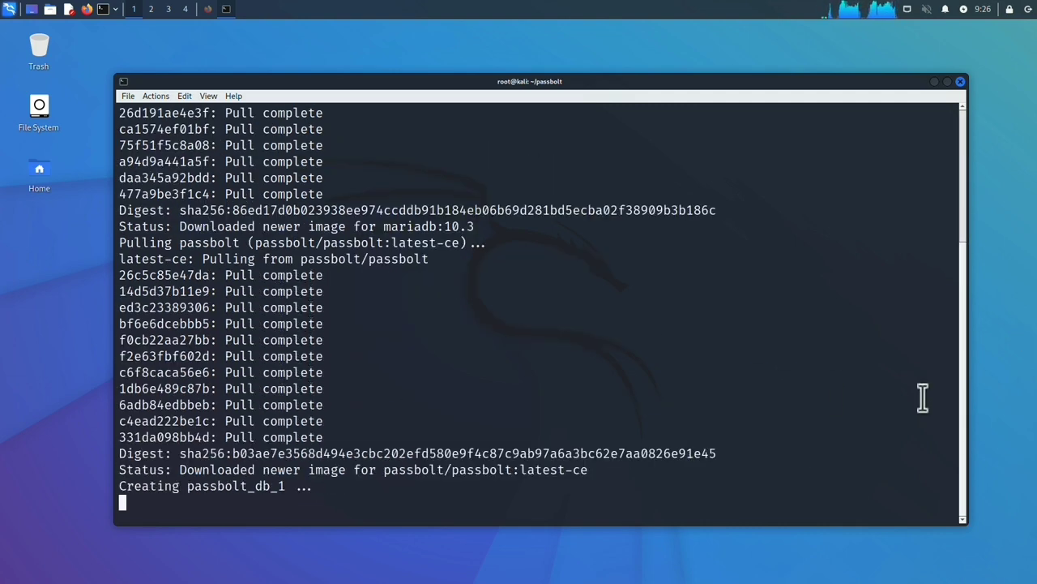
type("docker ps")
key("Return")
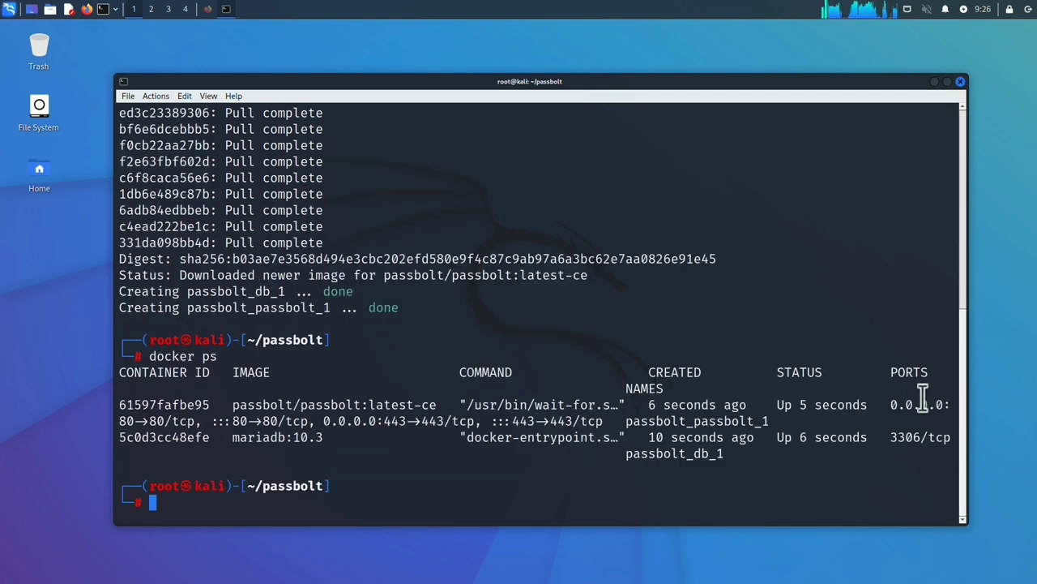
key("ctrl+l")
Step: Copy the register_user admin-creation command from the docs and paste it at the prompt
left_click(206, 9)
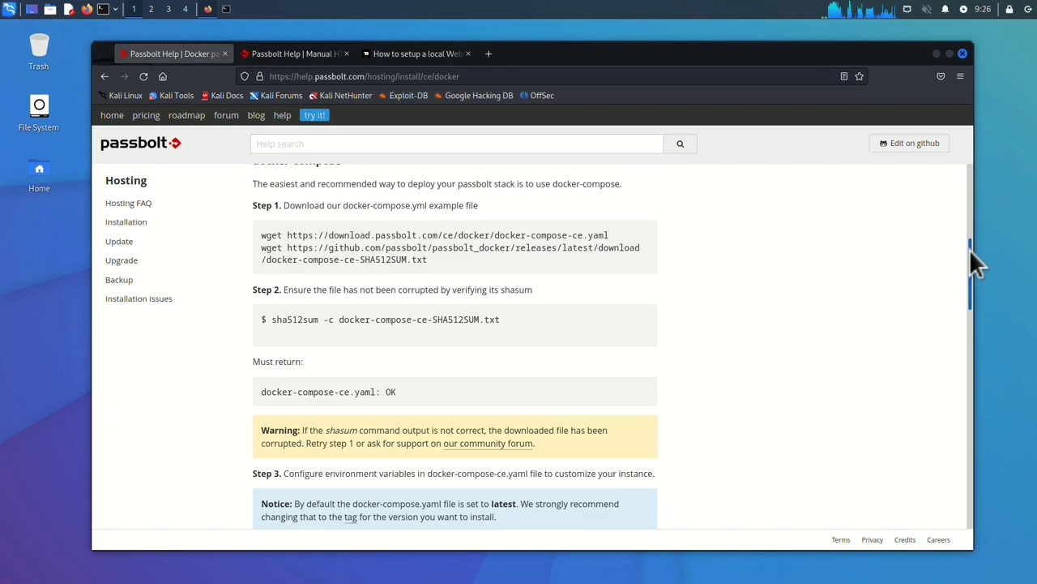
left_click_drag(969, 249, 973, 317)
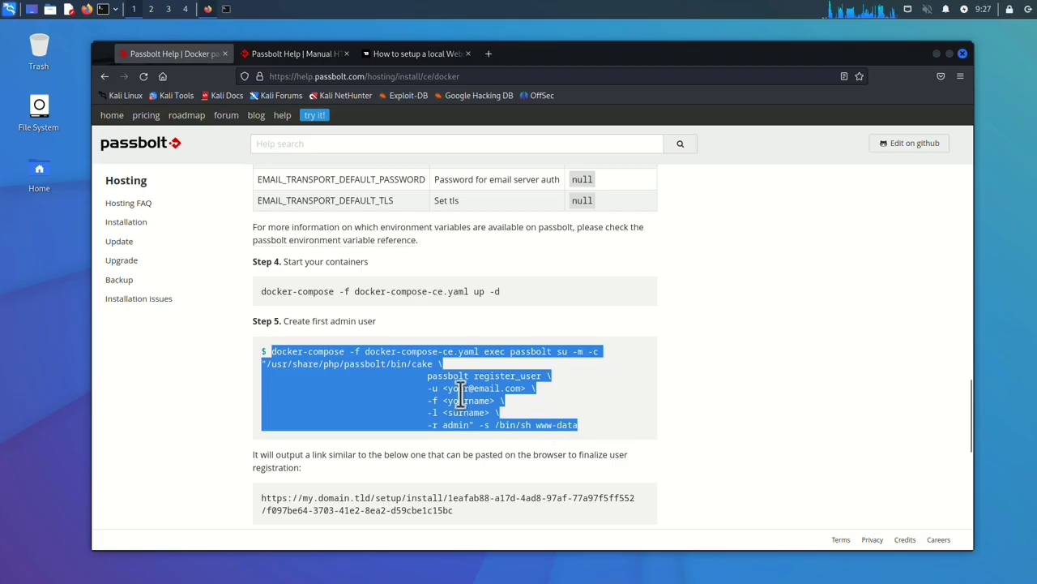
right_click(463, 396)
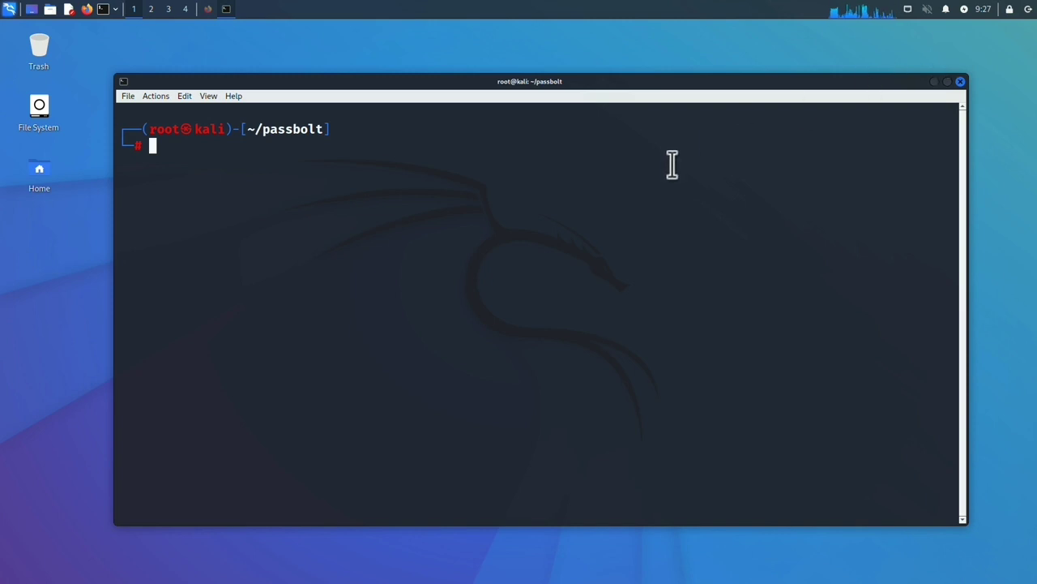
key("ctrl+shift+v")
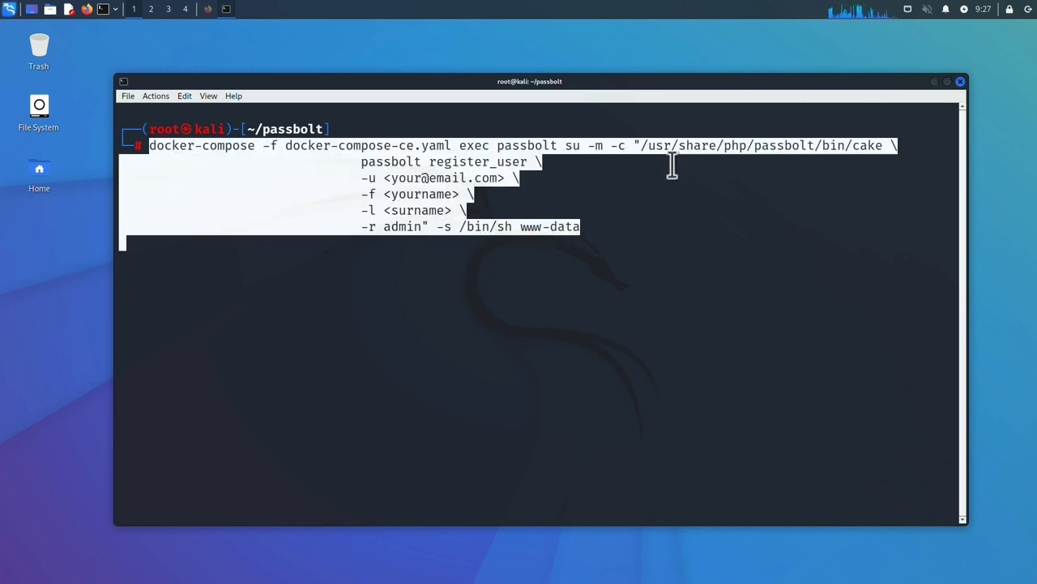
Step: Fill in the admin's e-mail, first name and surname placeholders and run the registration command
key("Left")
key("Left")
key("Left")
key("Left")
key("Left")
key("Left")
key("Left")
key("Left")
key("Left")
key("Left")
key("Left")
key("Left")
key("Left")
key("Left")
key("Left")
key("Left")
key("Left")
key("Left")
key("Left")
key("Left")
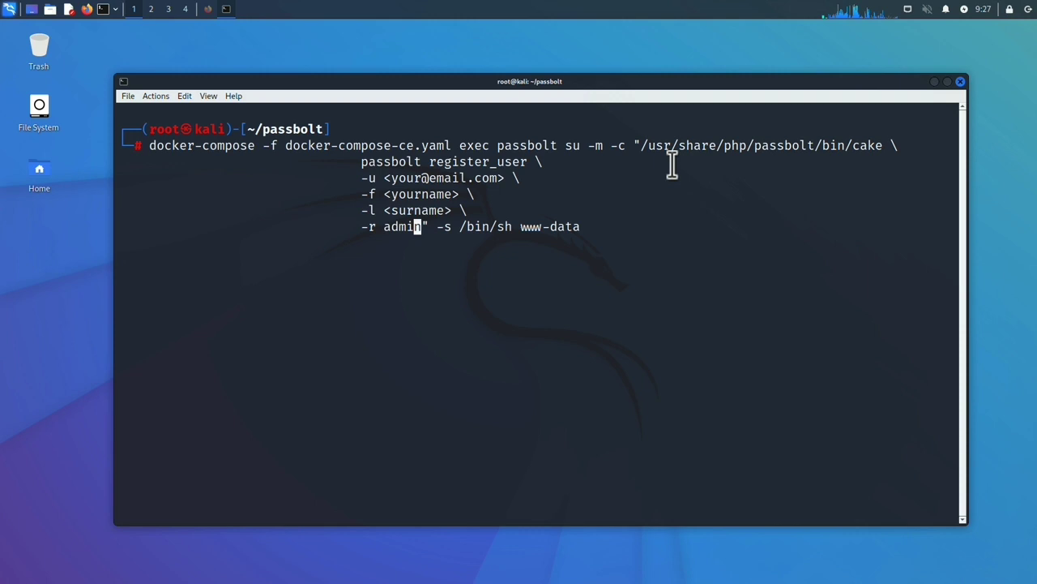
key("Left")
key("Left")
key("Left")
key("Left")
key("Left")
key("Left")
key("Left")
key("Left")
key("Left")
key("Left")
key("Left")
key("Left")
key("Left")
key("Left")
key("Left")
key("Left")
key("Left")
key("Left")
key("Left")
key("Left")
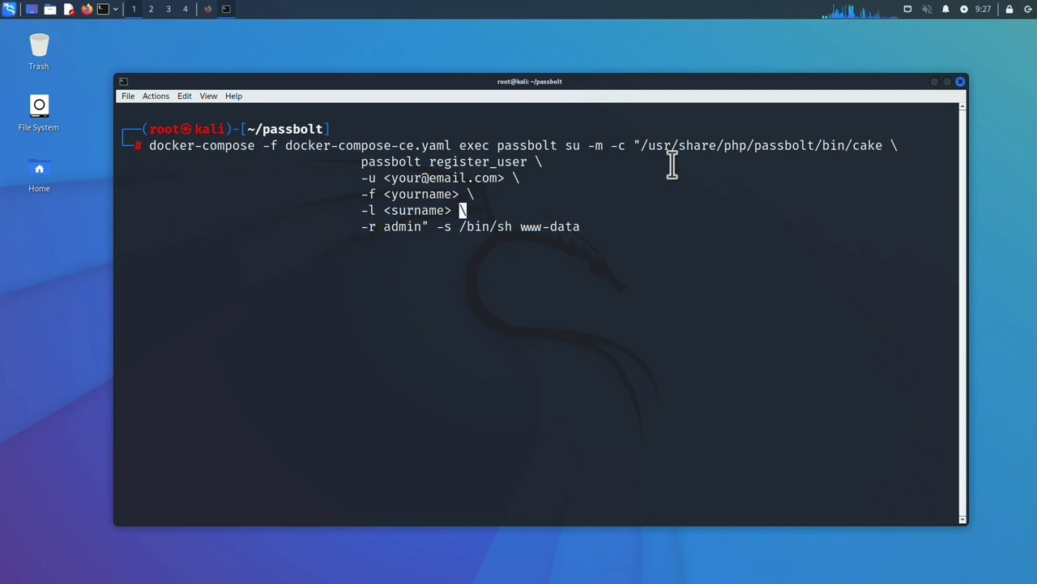
key("Up")
key("Up")
key("Right")
key("Right")
key("Right")
key("Right")
key("Right")
key("Right")
key("BackSpace")
key("BackSpace")
key("BackSpace")
key("BackSpace")
key("BackSpace")
key("BackSpace")
key("BackSpace")
key("BackSpace")
key("BackSpace")
key("BackSpace")
key("BackSpace")
key("BackSpace")
key("BackSpace")
key("BackSpace")
key("BackSpace")
key("BackSpace")
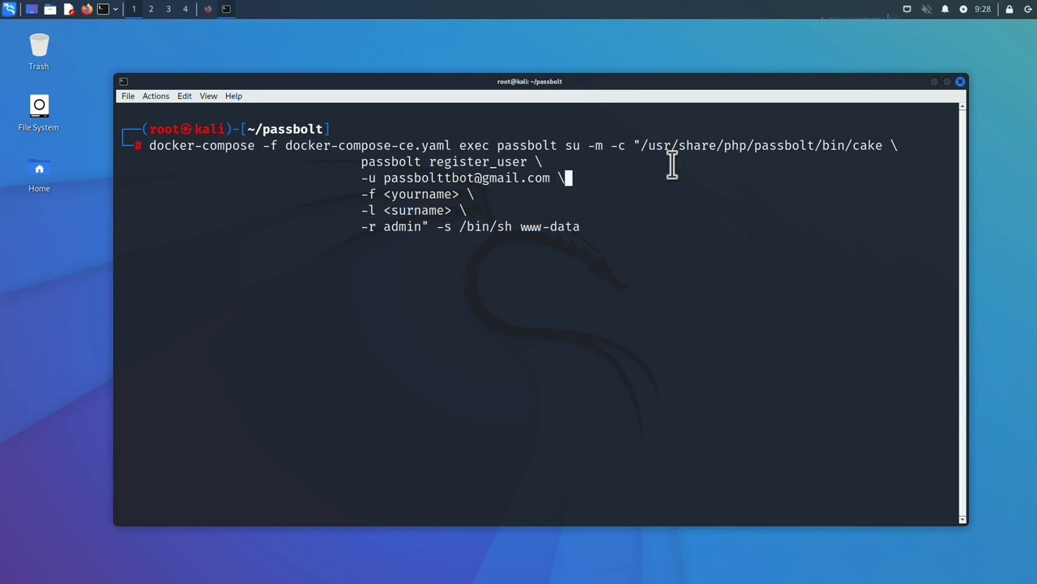
key("Right")
key("Right")
key("Right")
key("Right")
key("Right")
key("Right")
key("Right")
key("Right")
key("Right")
key("Right")
key("Right")
key("Right")
key("Right")
key("Right")
key("Right")
key("Right")
key("Right")
key("Right")
key("Right")
key("Right")
key("BackSpace")
key("BackSpace")
key("BackSpace")
key("BackSpace")
key("BackSpace")
key("BackSpace")
key("BackSpace")
key("BackSpace")
key("BackSpace")
key("BackSpace")
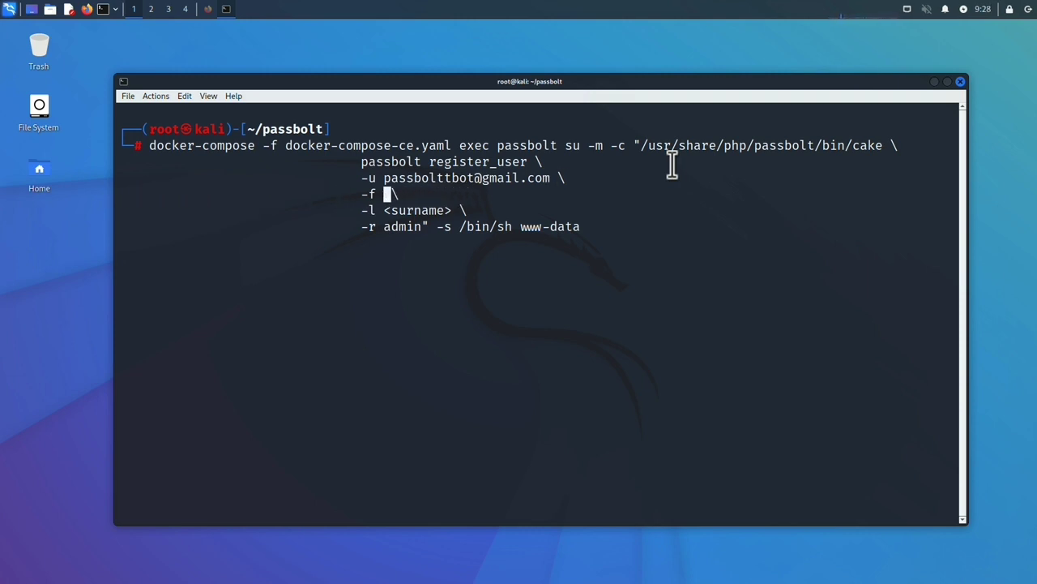
type("Technical")
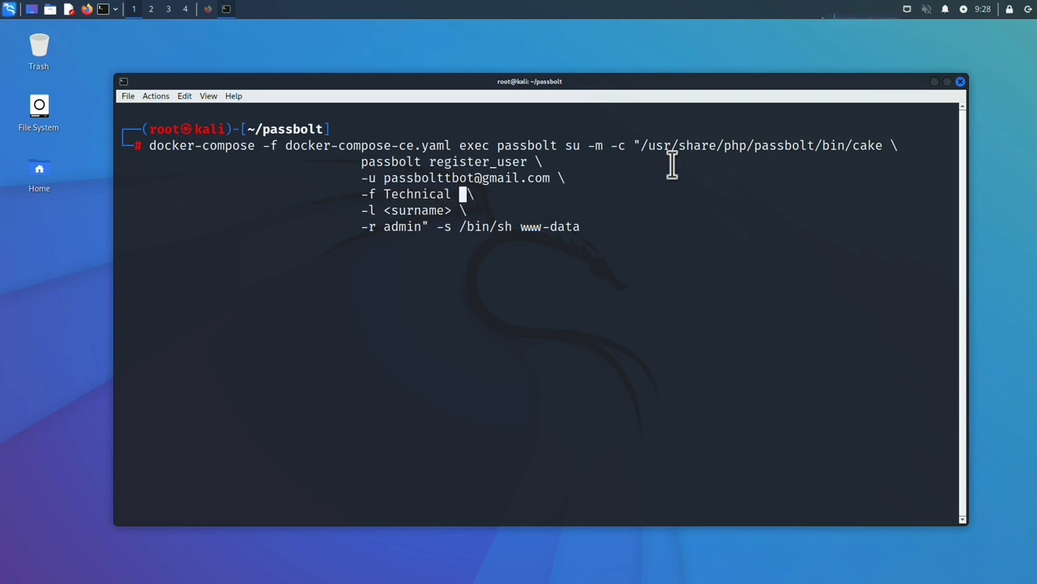
key("BackSpace")
key("Down")
key("BackSpace")
key("BackSpace")
key("BackSpace")
key("BackSpace")
key("BackSpace")
key("BackSpace")
key("BackSpace")
key("BackSpace")
key("BackSpace")
type("Bot")
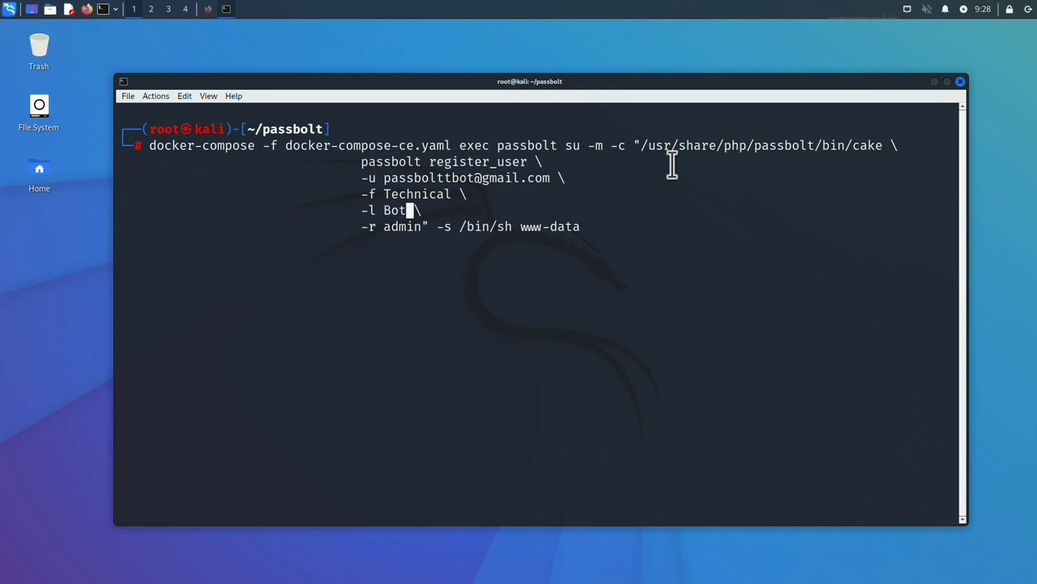
key("Return")
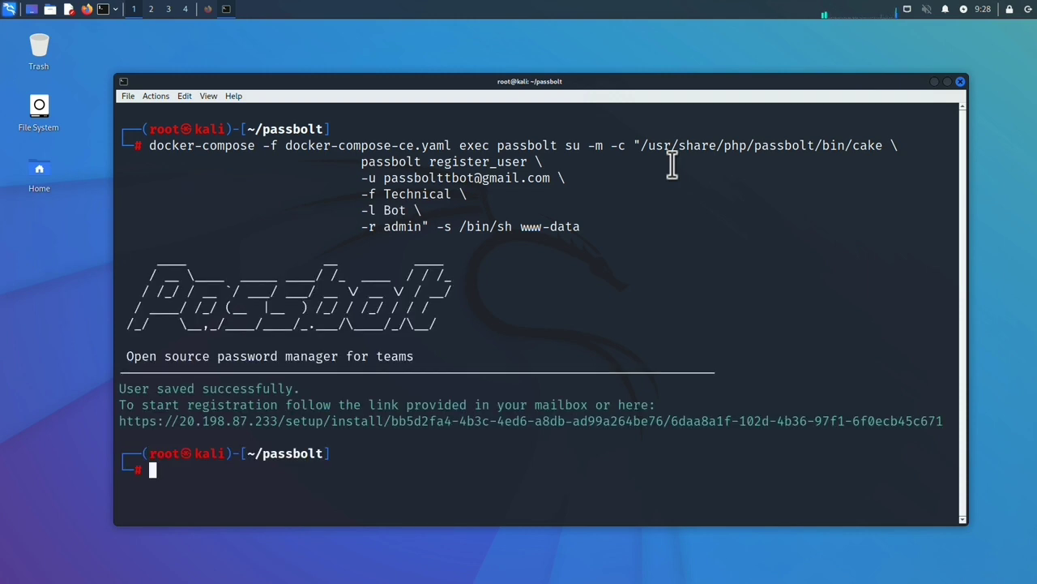
Step: Open the printed setup link in Firefox and reveal the option past the certificate warning
left_click_drag(120, 420, 149, 441)
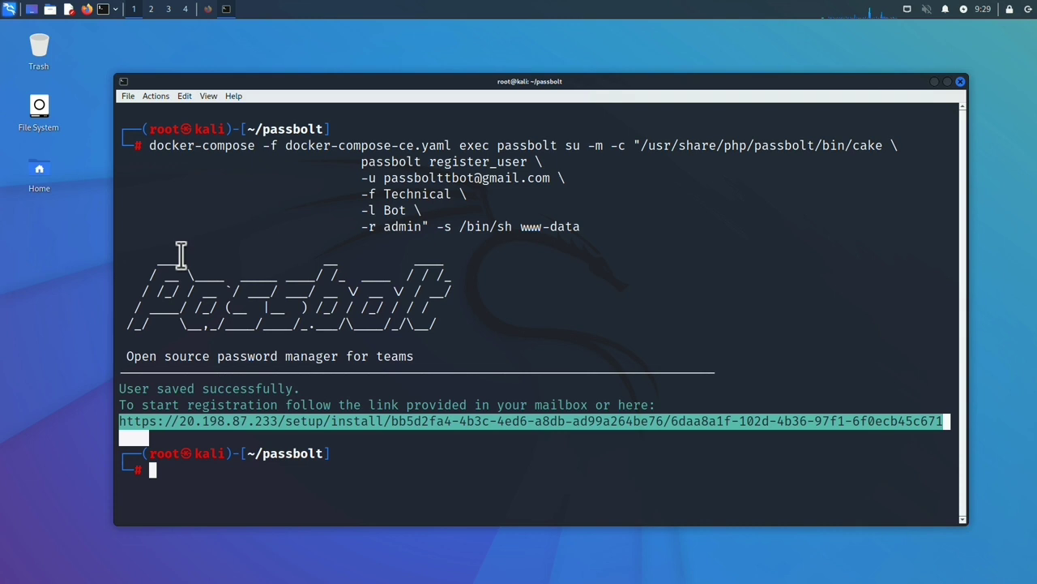
key("alt+Tab")
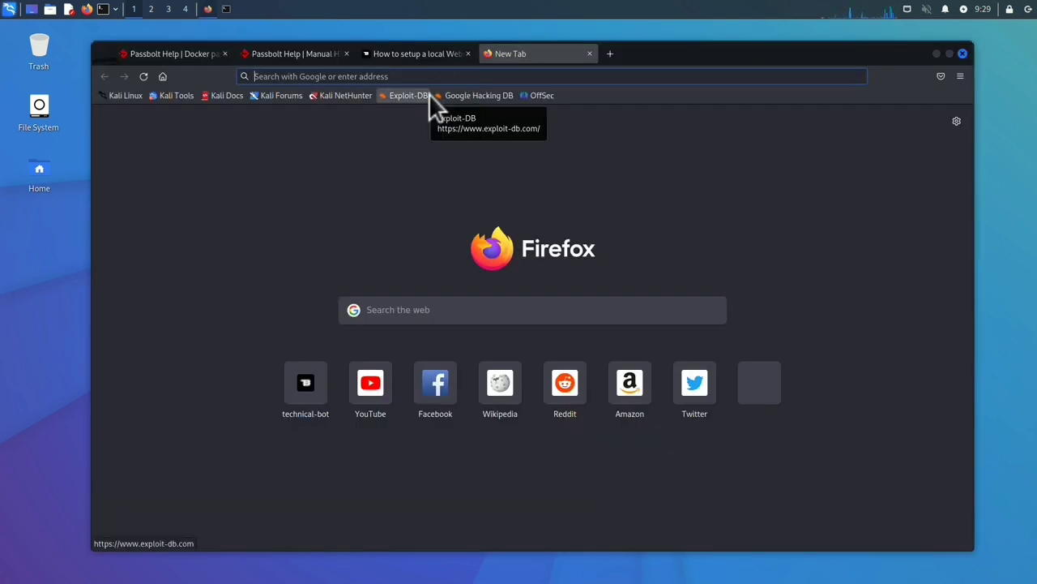
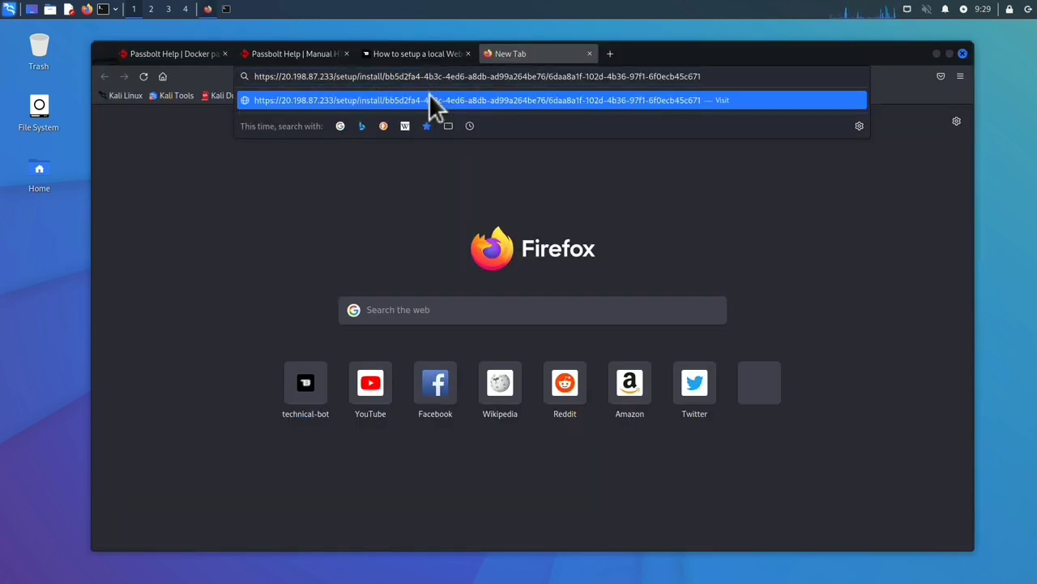
key("Return")
left_click(688, 378)
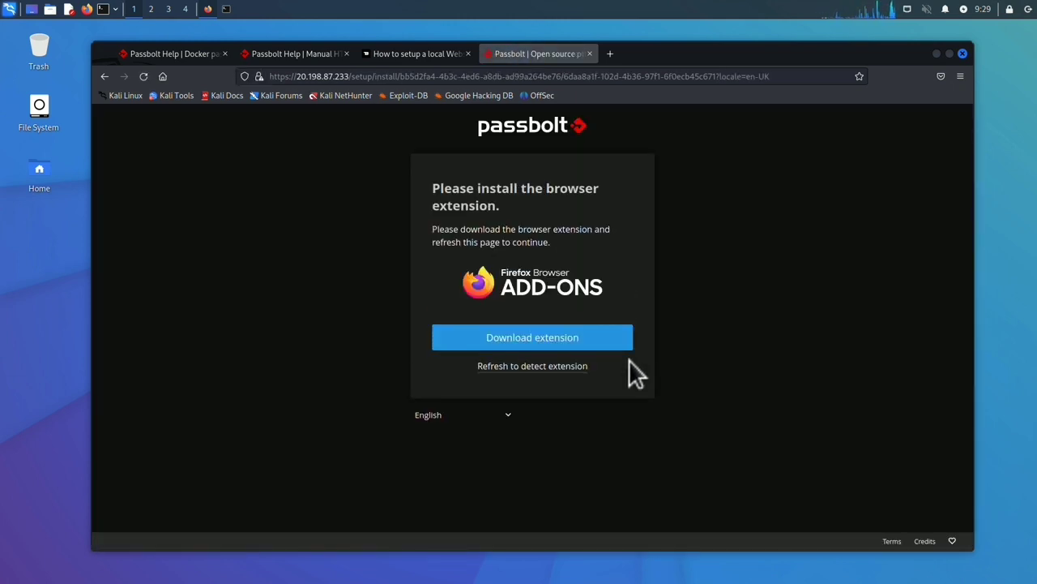
Step: Download and add the Passbolt browser extension to Firefox
left_click(578, 341)
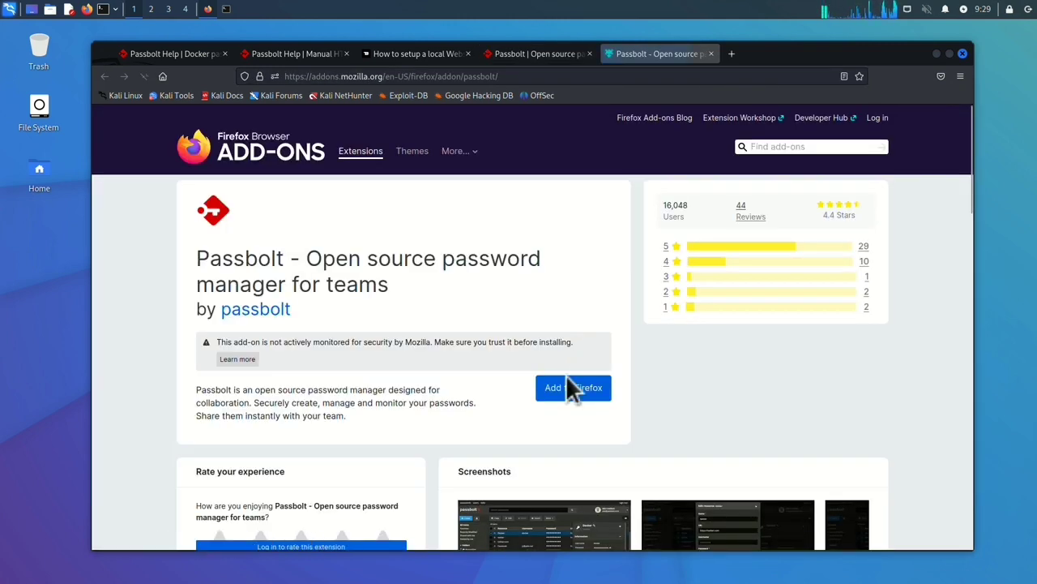
left_click(568, 381)
left_click(507, 186)
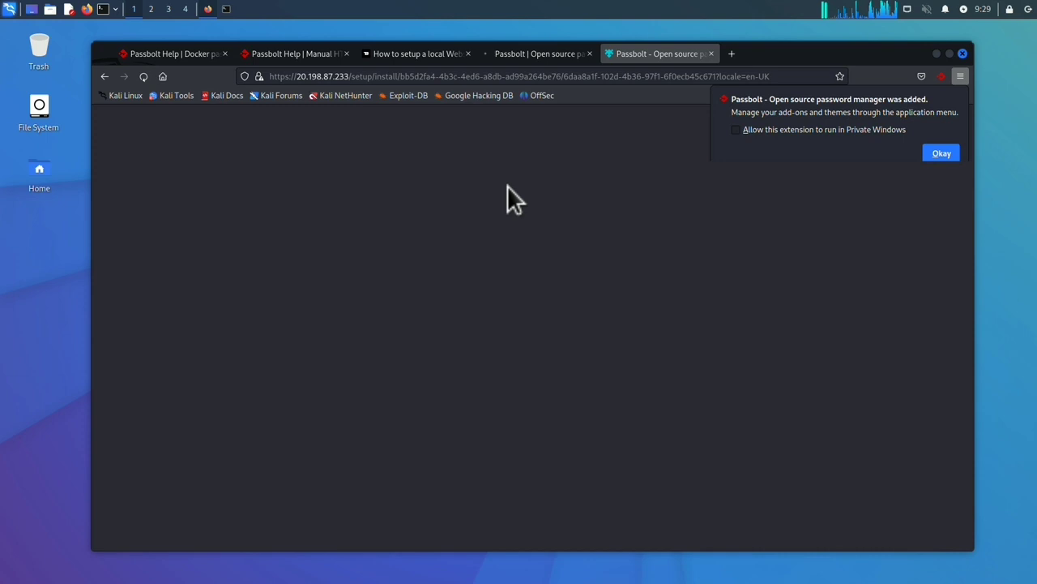
left_click(941, 153)
Step: Set the account passphrase, decline saving it in Firefox, and continue past the recovery kit
left_click(531, 265)
type("P")
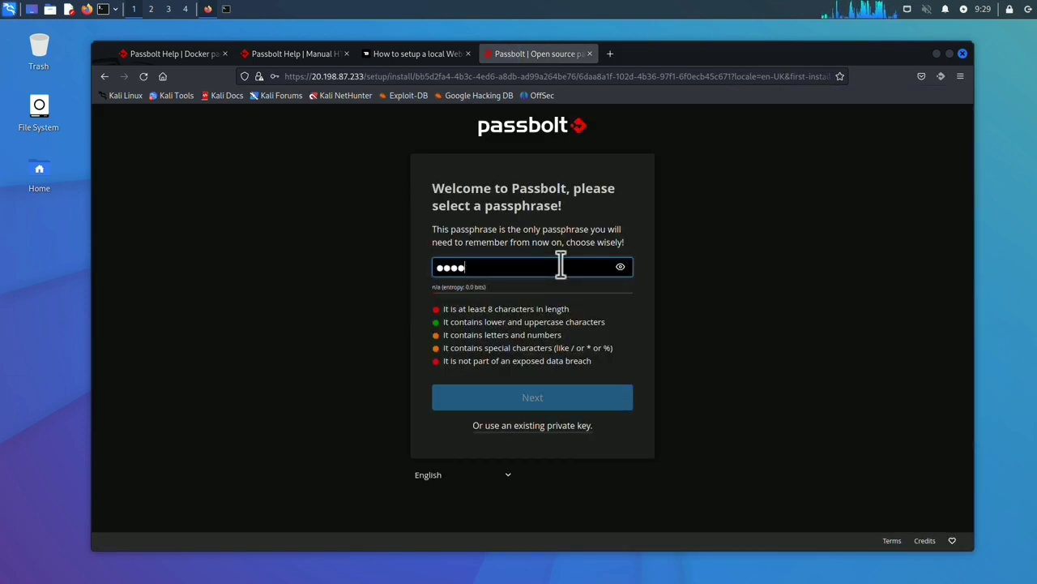
type("@ssword12")
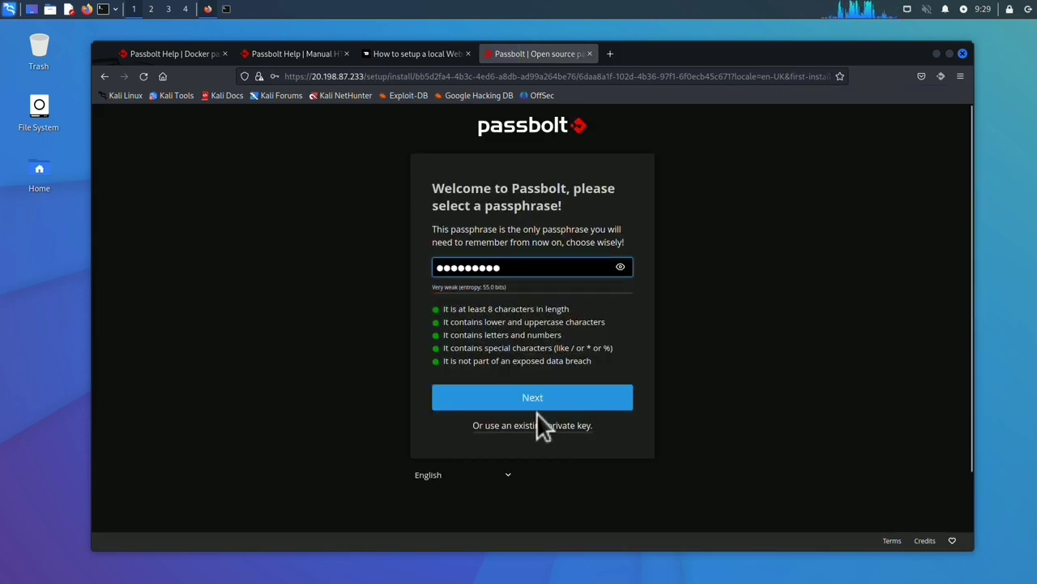
left_click(537, 401)
left_click(395, 234)
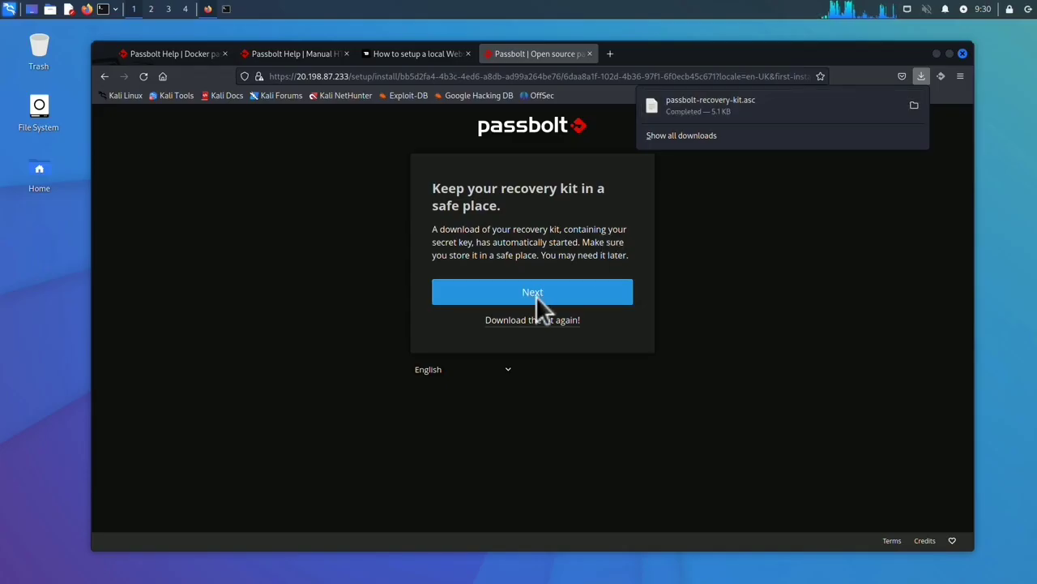
left_click(535, 296)
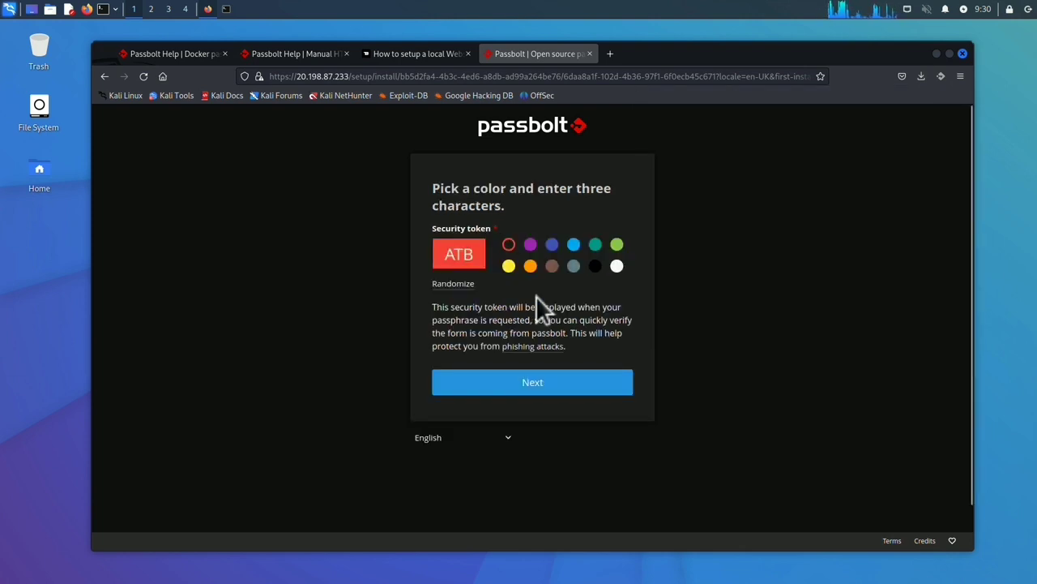
Step: Make the security token black with characters TBP and submit it to finish setup
left_click(597, 267)
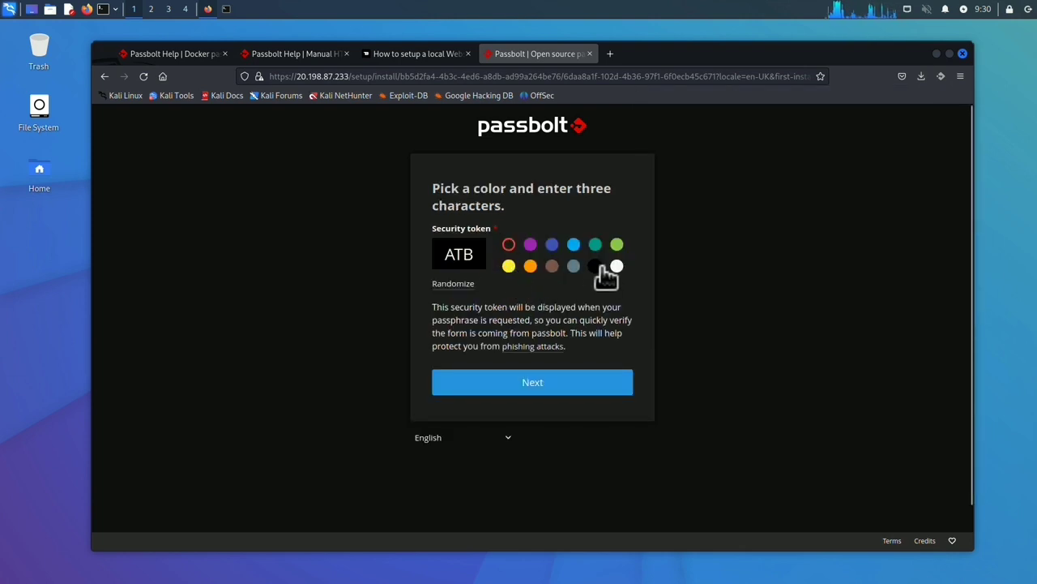
left_click(476, 254)
key("BackSpace")
key("BackSpace")
key("BackSpace")
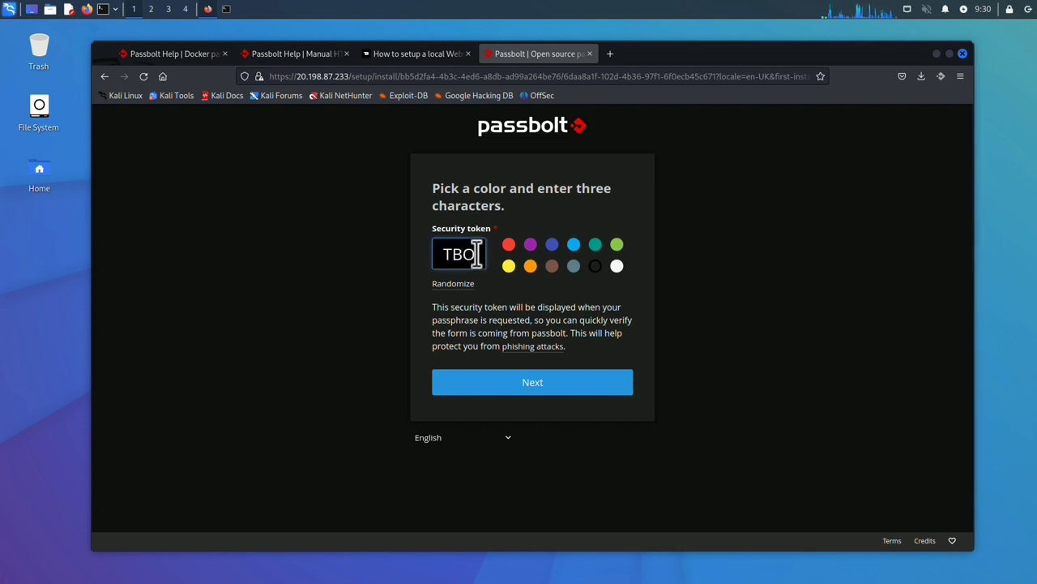
type("TBO")
key("BackSpace")
type("P")
left_click(524, 377)
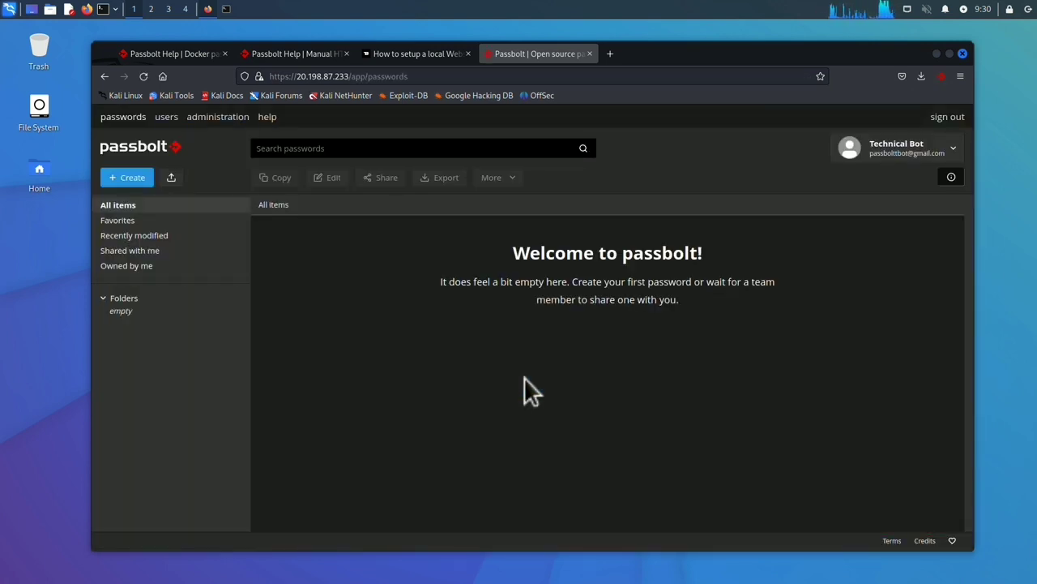
left_click(215, 119)
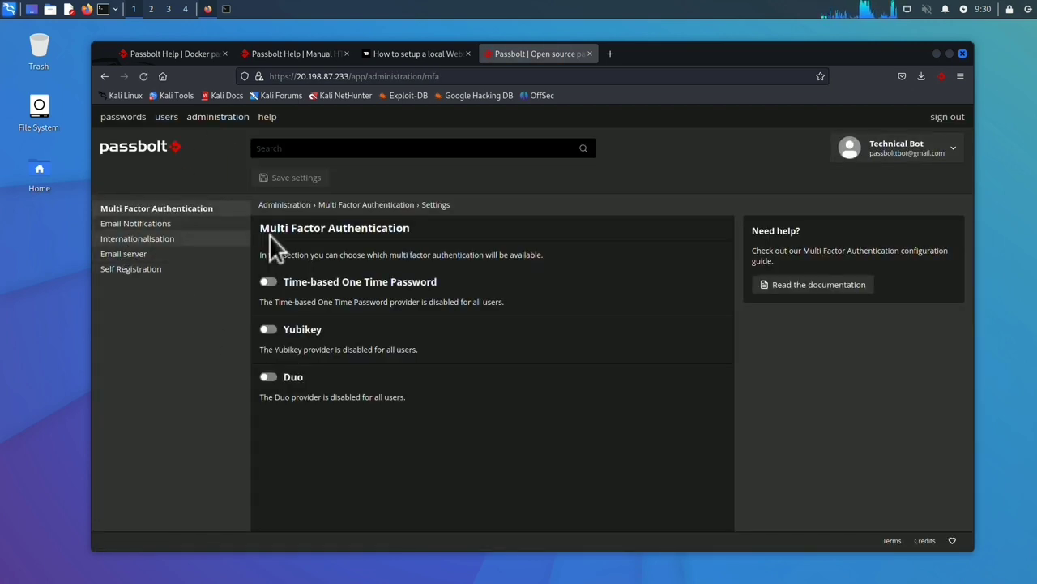
left_click(167, 226)
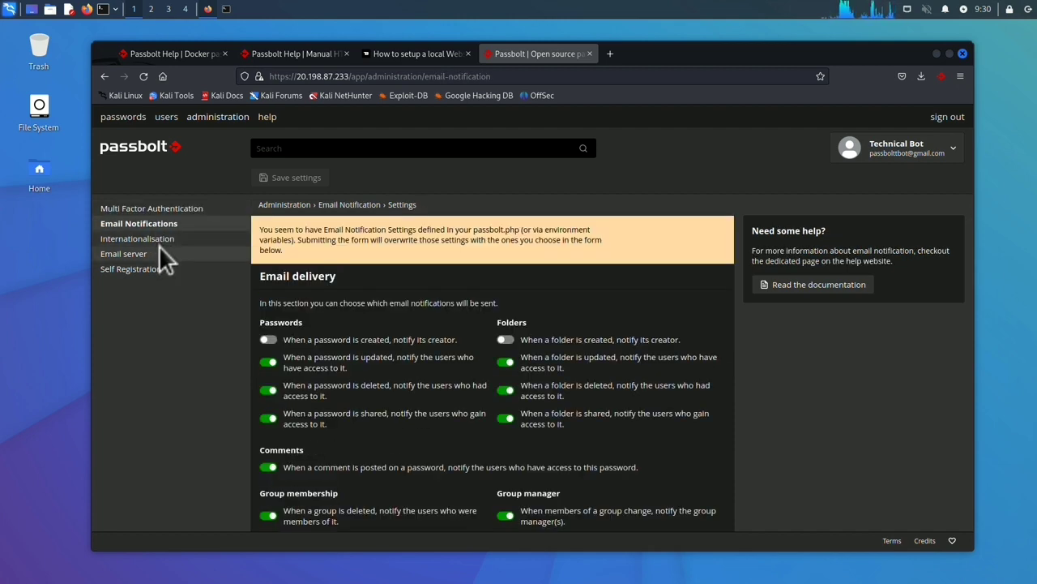
left_click(156, 268)
left_click(116, 121)
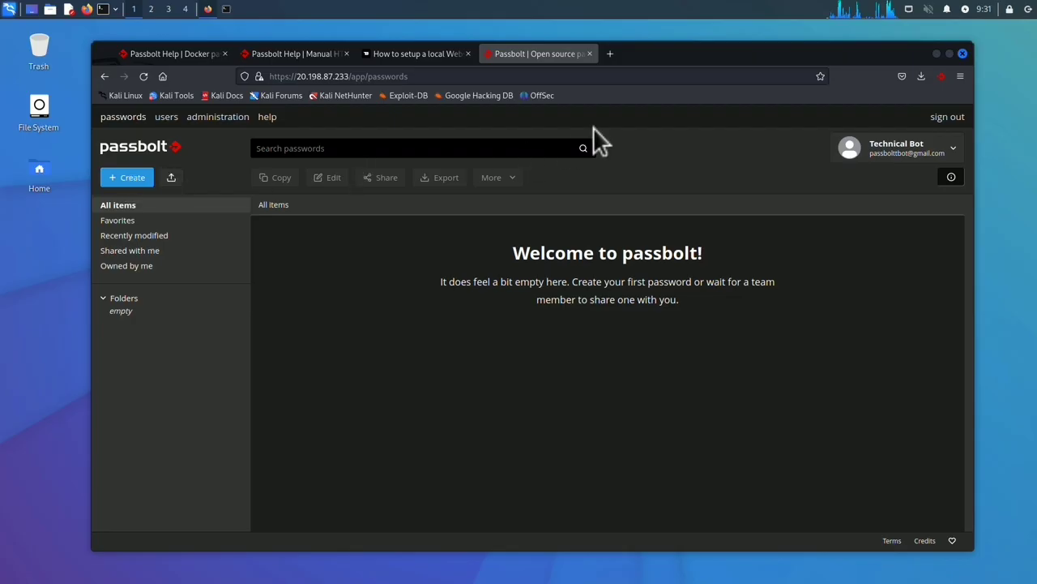
left_click(940, 74)
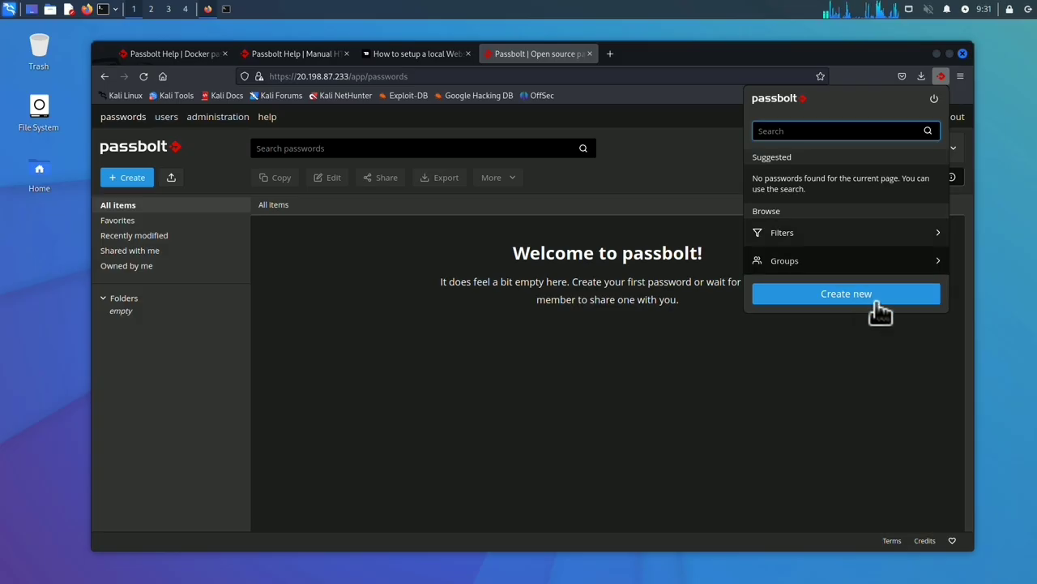
left_click(128, 180)
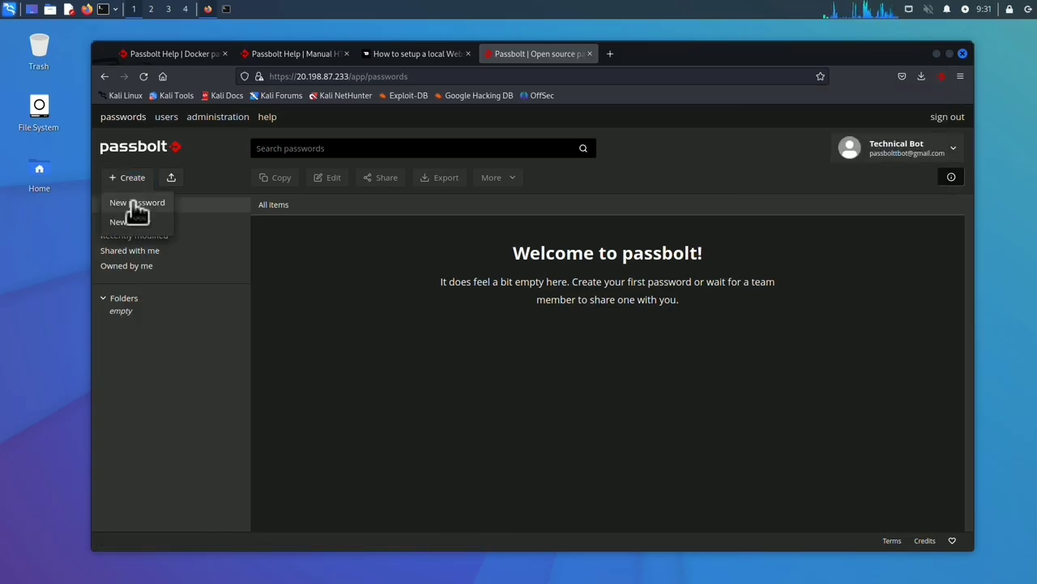
left_click(134, 204)
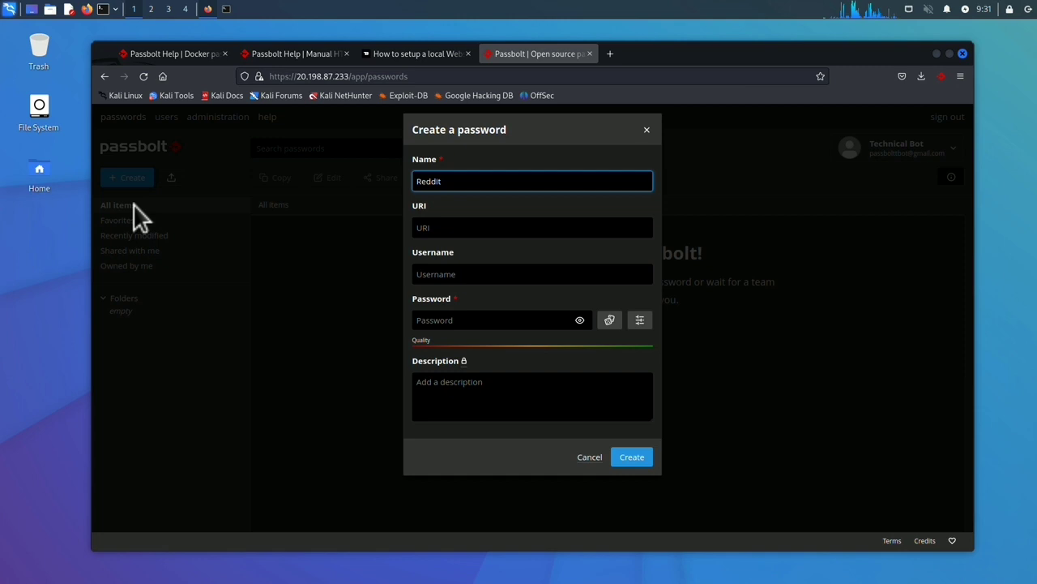
left_click(485, 228)
type("https://reddit.com")
left_click(632, 274)
type("_Ayush100")
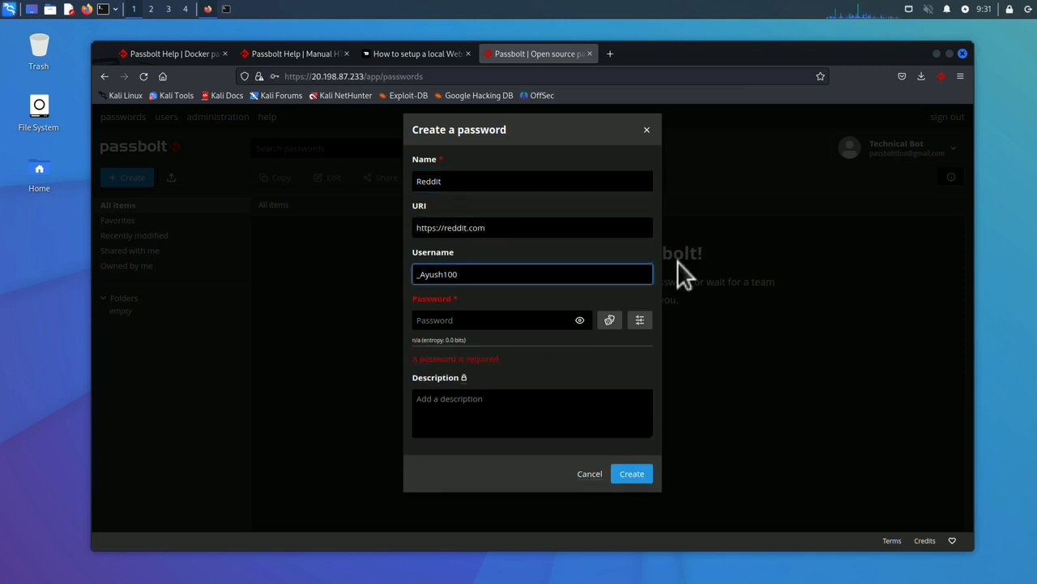
key("Tab")
key("ctrl+v")
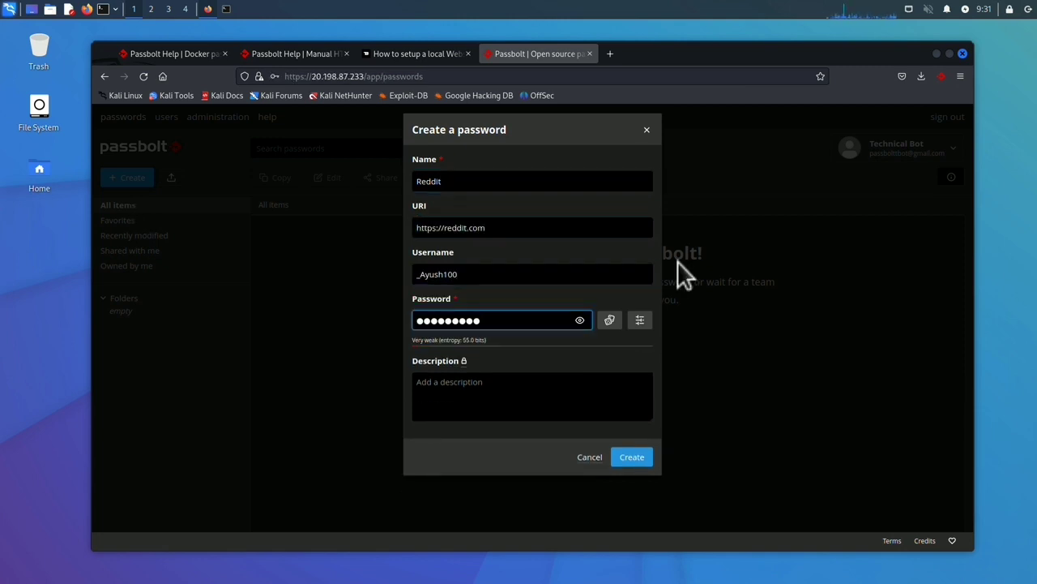
left_click(633, 457)
left_click(630, 256)
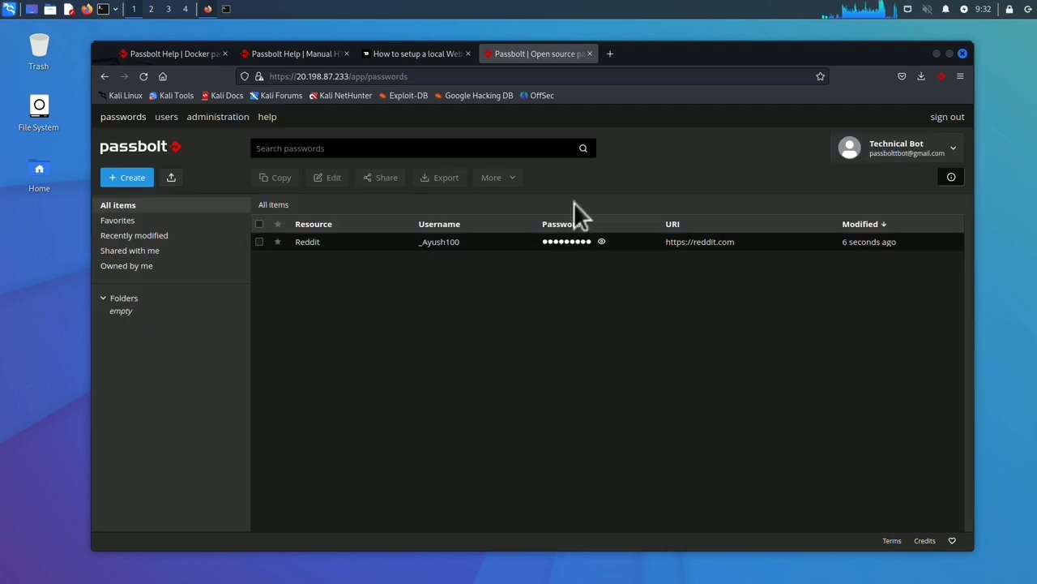
Step: Open reddit.com/login in a new tab and sign in with the Reddit credential Passbolt autofills
left_click(611, 54)
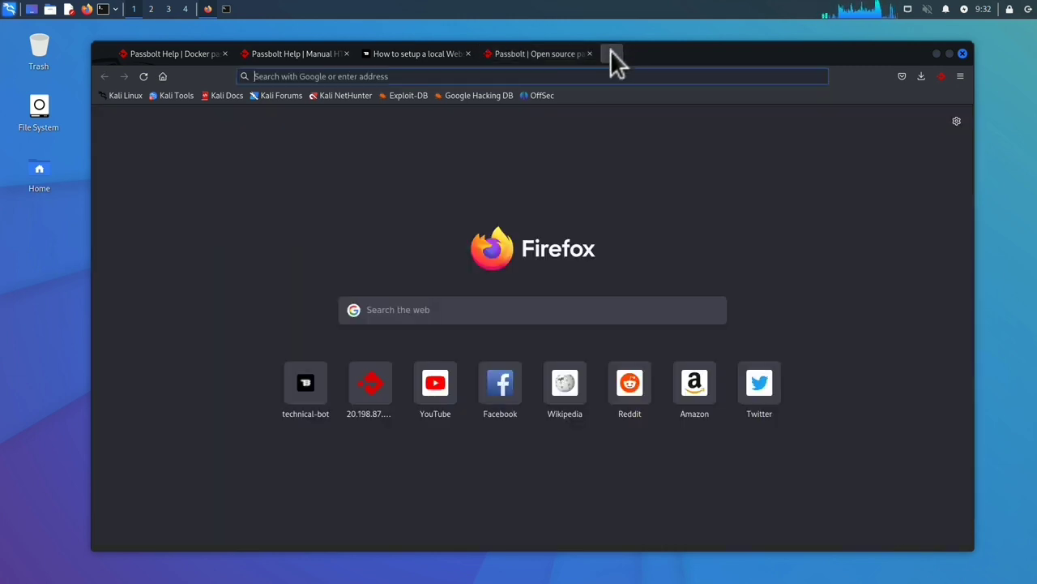
type("reddit.com/logon")
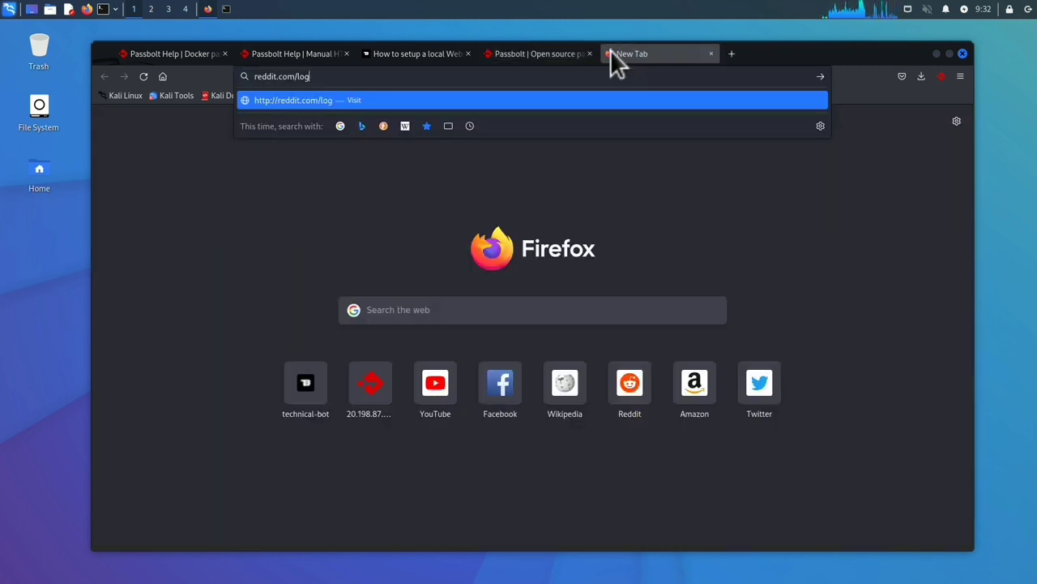
type("in")
key("Return")
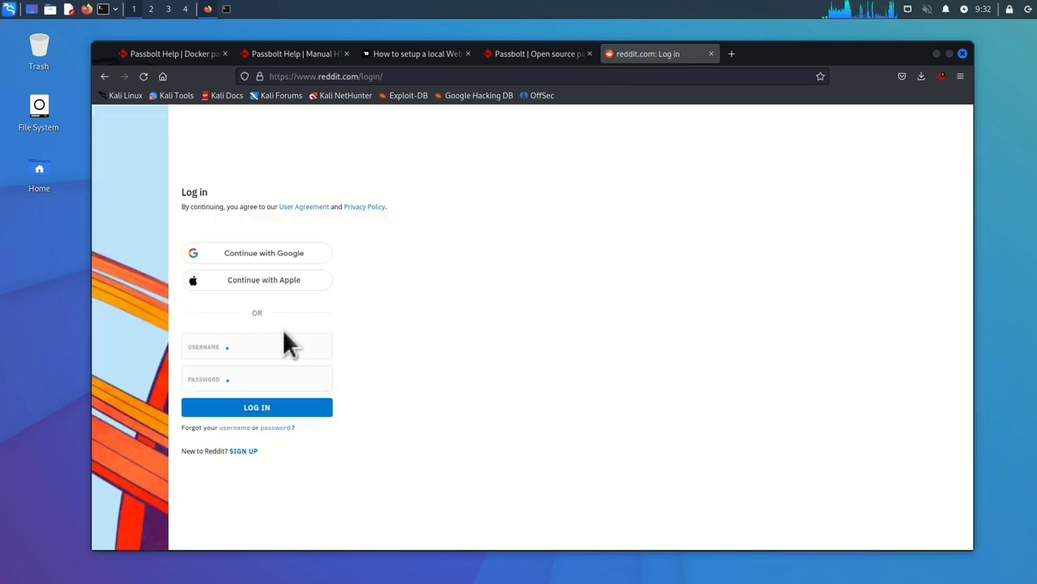
mouse_move(323, 347)
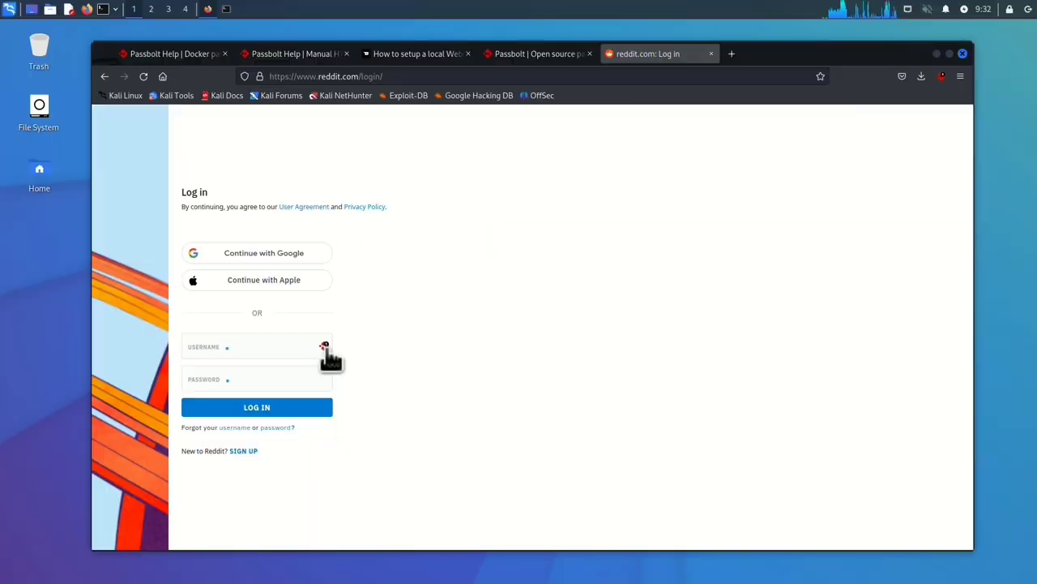
left_click(323, 347)
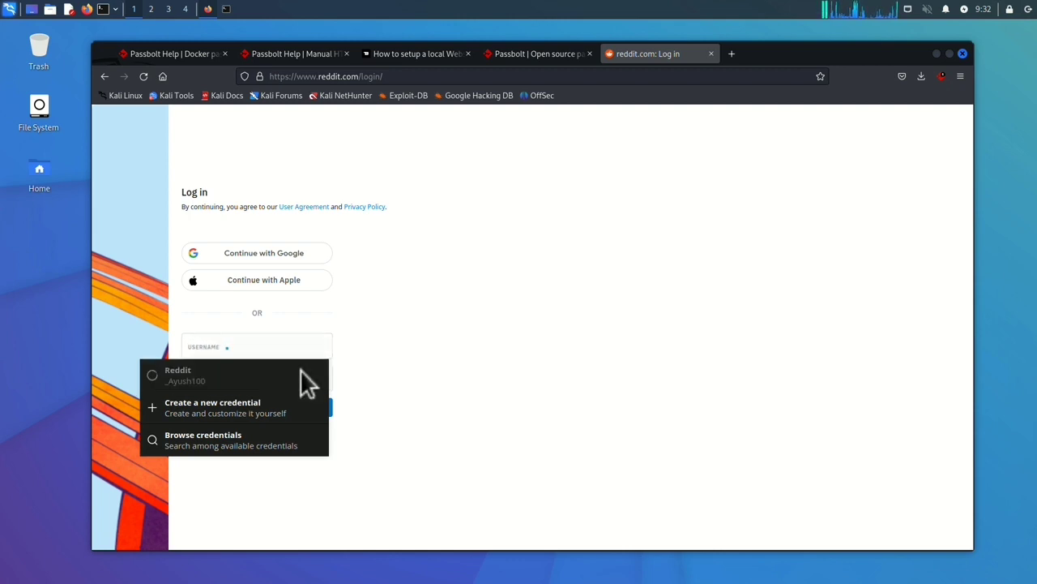
left_click(301, 373)
left_click(281, 408)
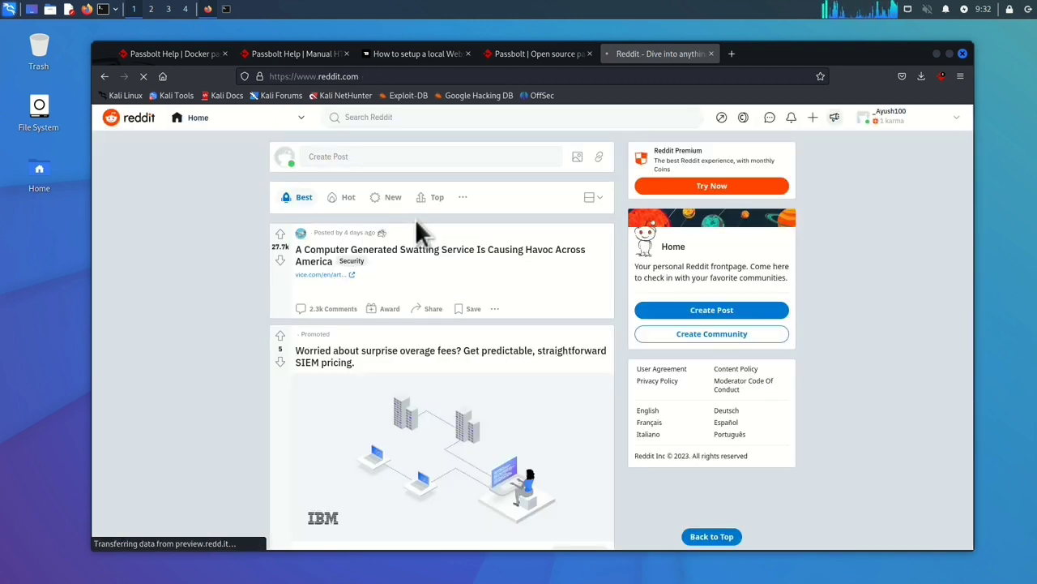
Step: Launch the installed Passbolt app on the phone from its Play Store page
left_click(557, 52)
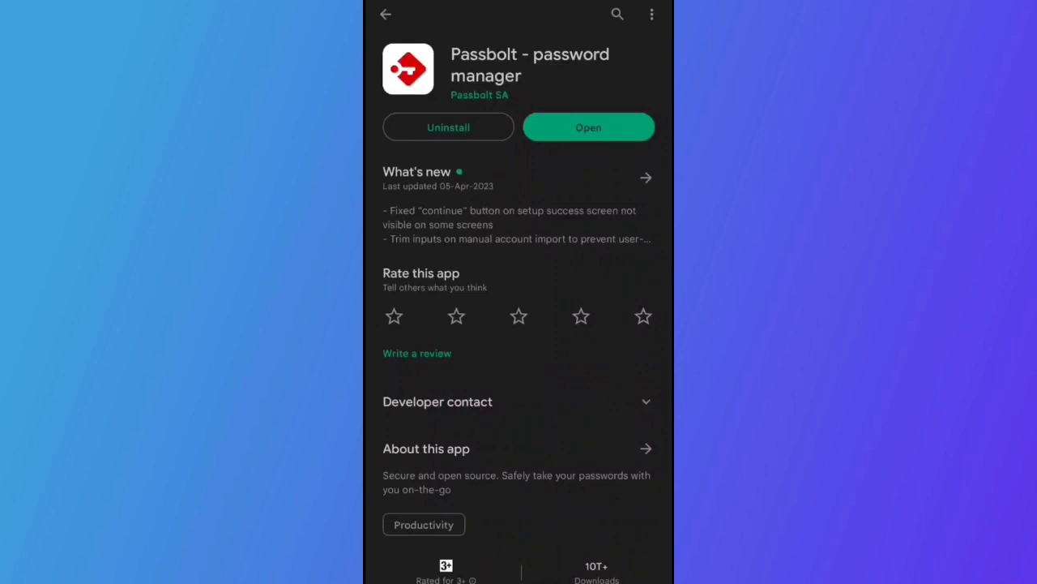
left_click(613, 109)
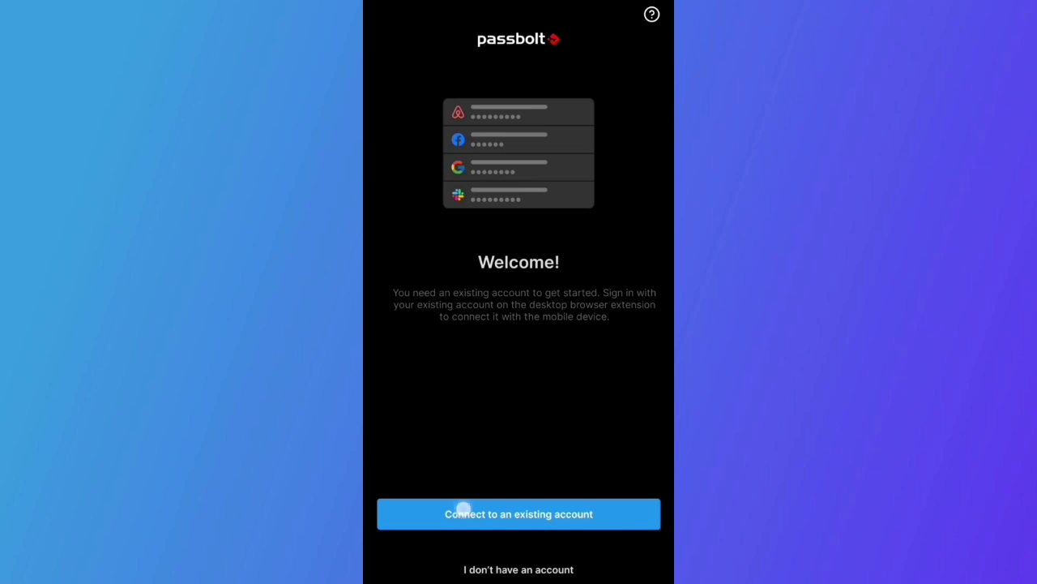
Step: Choose Connect to an existing account, then start the Mobile Apps transfer, confirming the passphrase without saving it
left_click(463, 510)
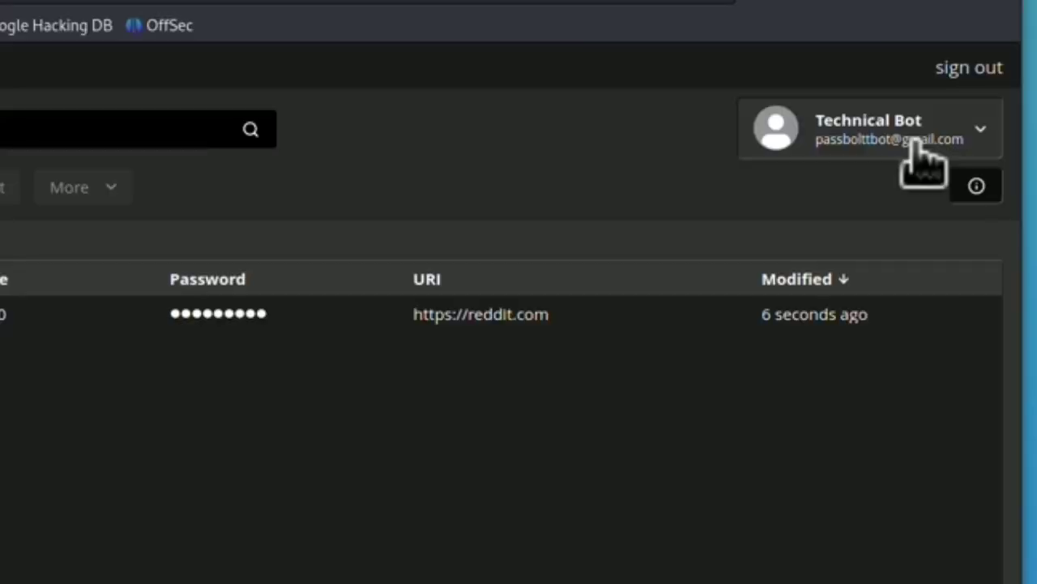
left_click(904, 150)
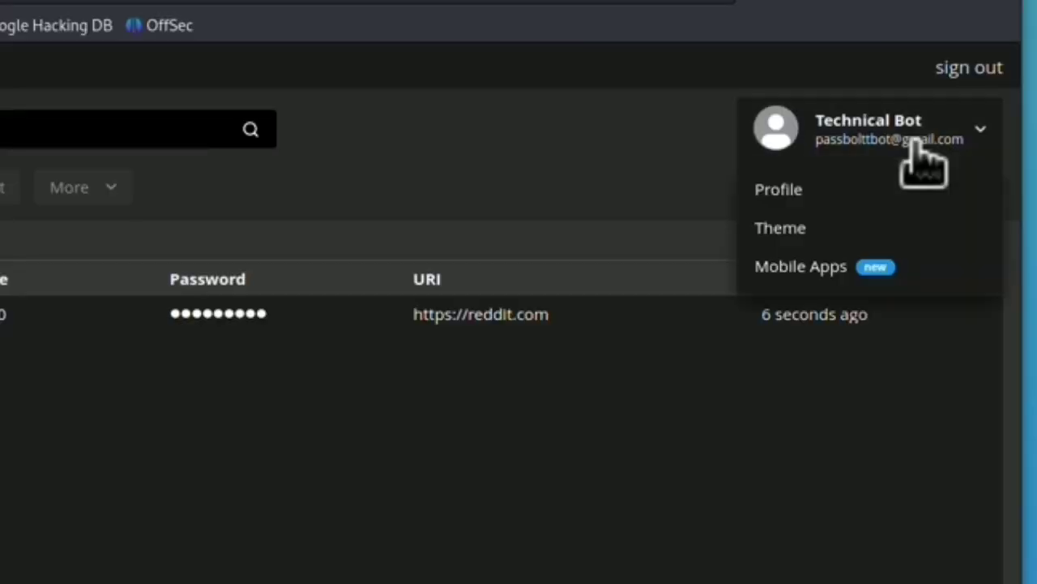
left_click(846, 264)
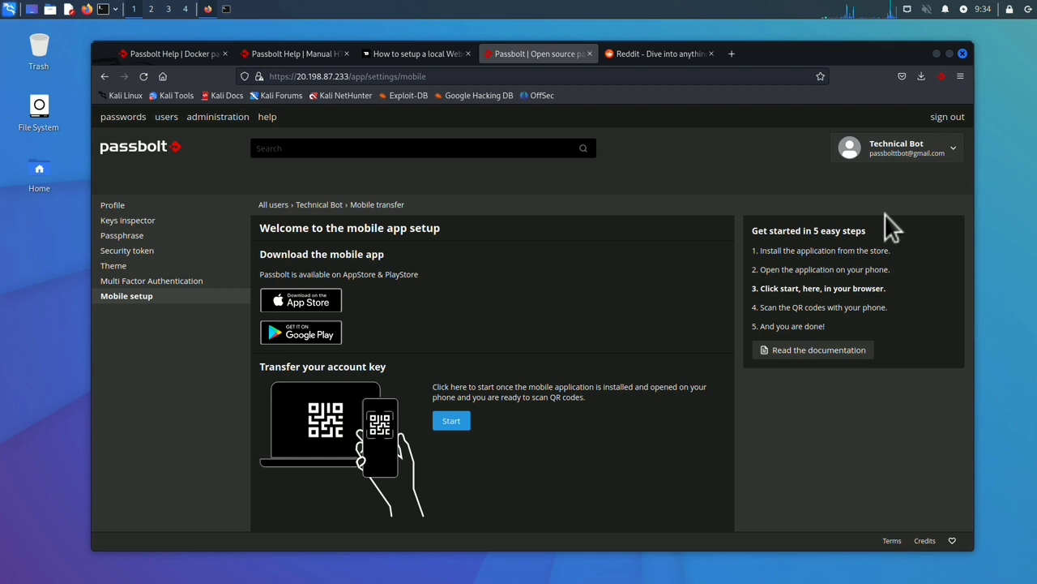
left_click(452, 421)
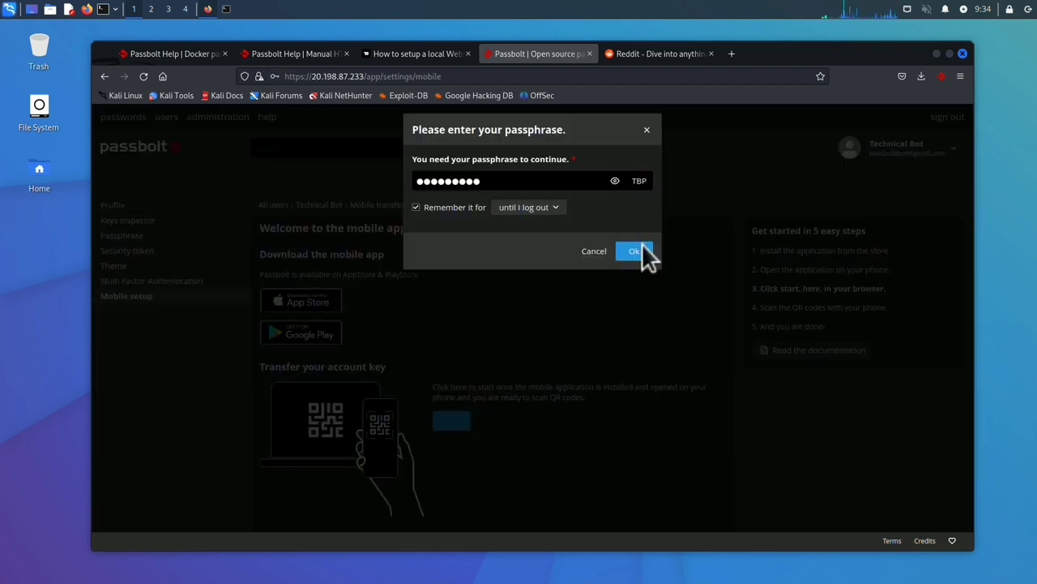
left_click(640, 251)
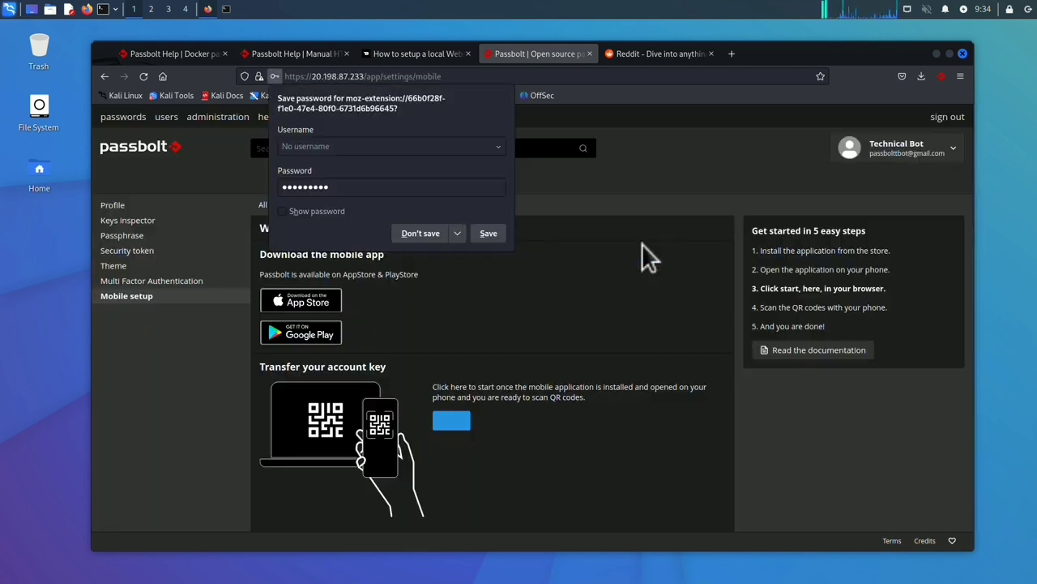
left_click(416, 230)
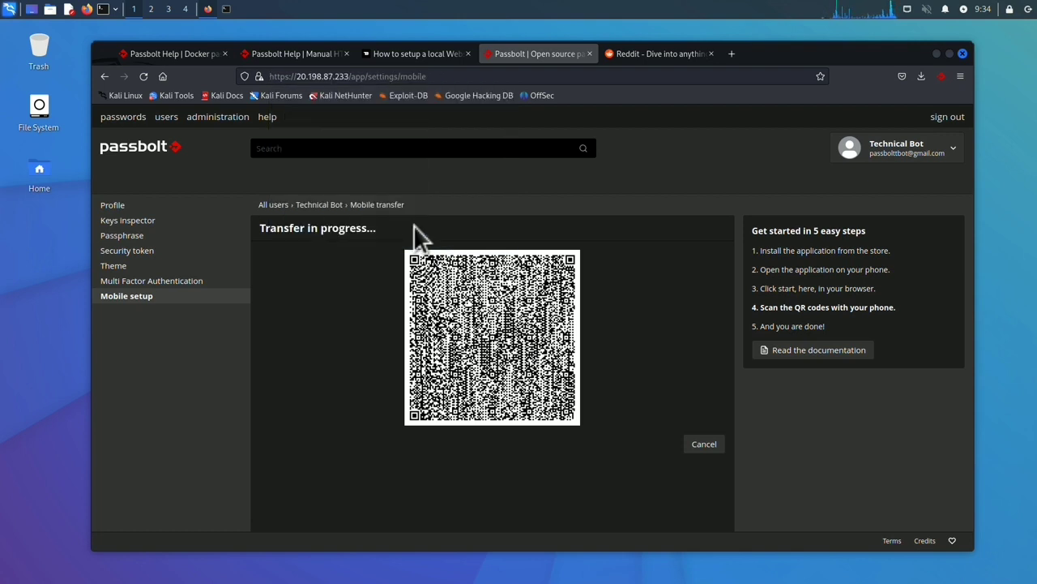